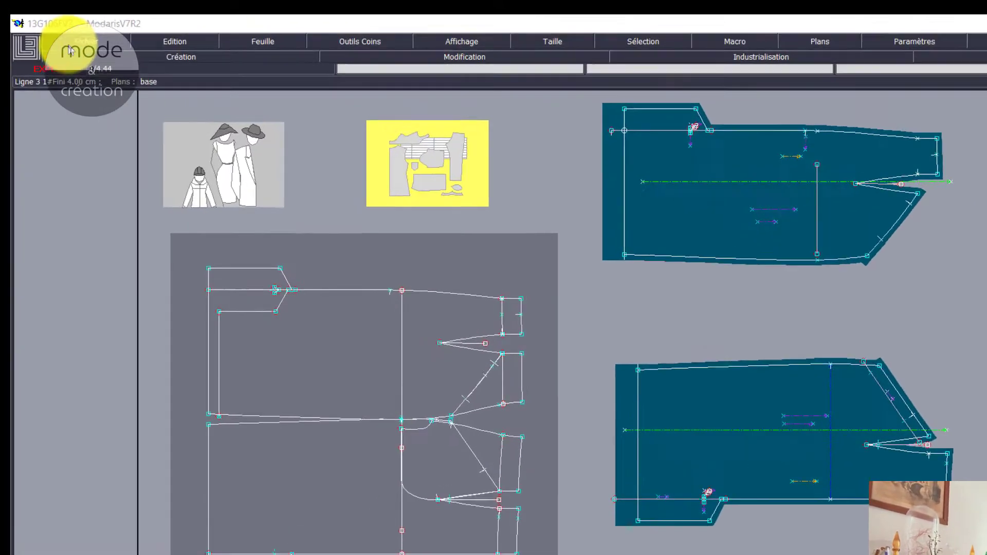
Examine the contents of the drop-down menus, including Outils Coins and Taille, and the mark tools offered under Pas de marque.
click(49, 39)
click(222, 47)
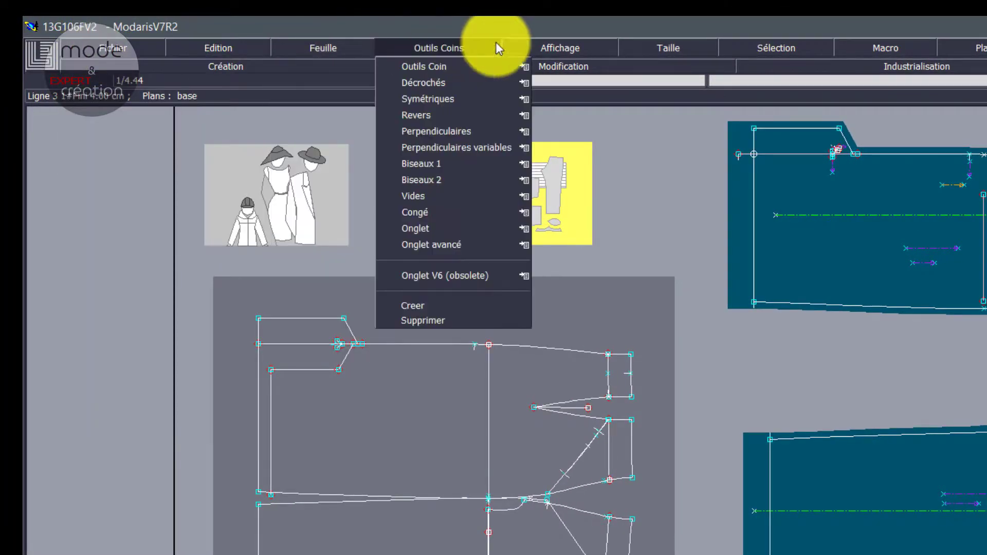
mouse_move(544, 46)
mouse_move(668, 47)
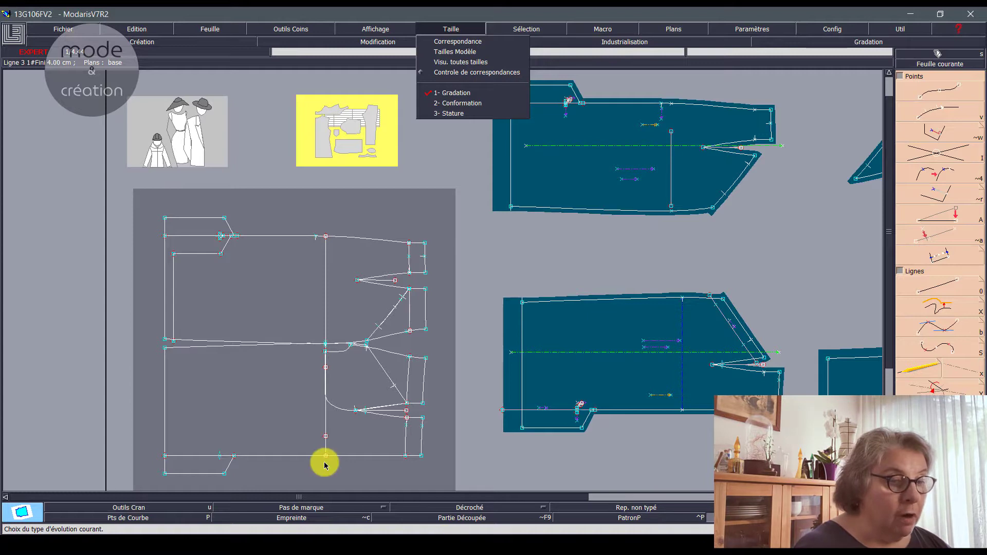
click(313, 511)
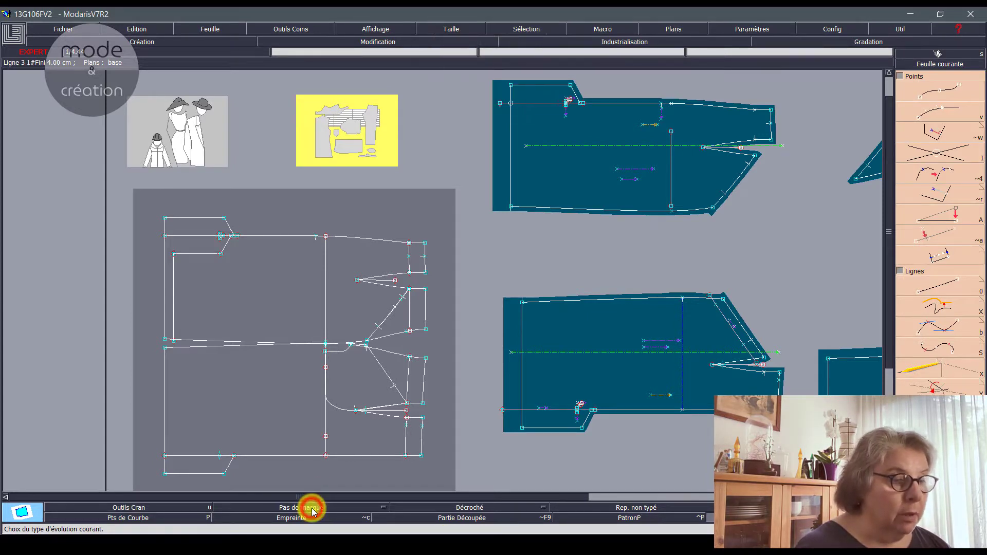
click(302, 518)
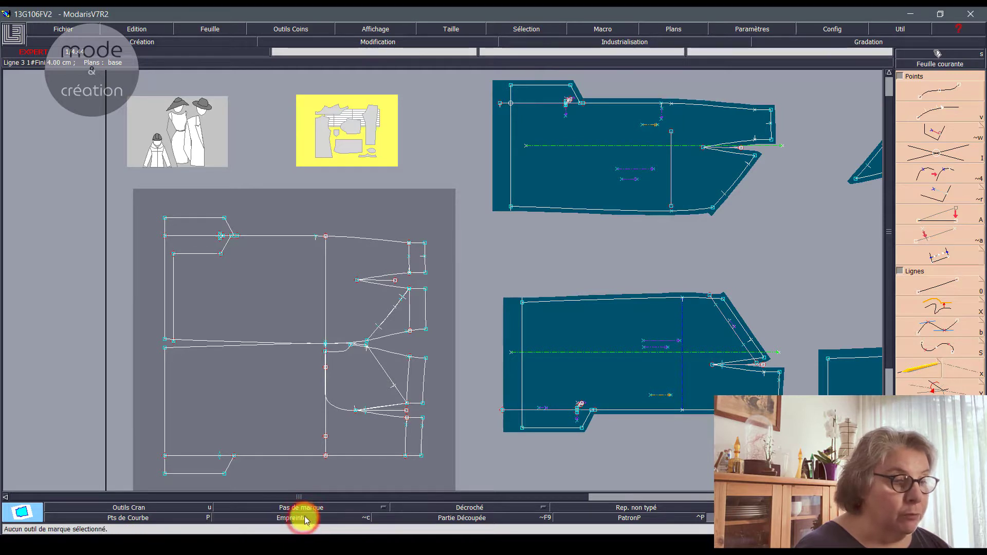
click(311, 508)
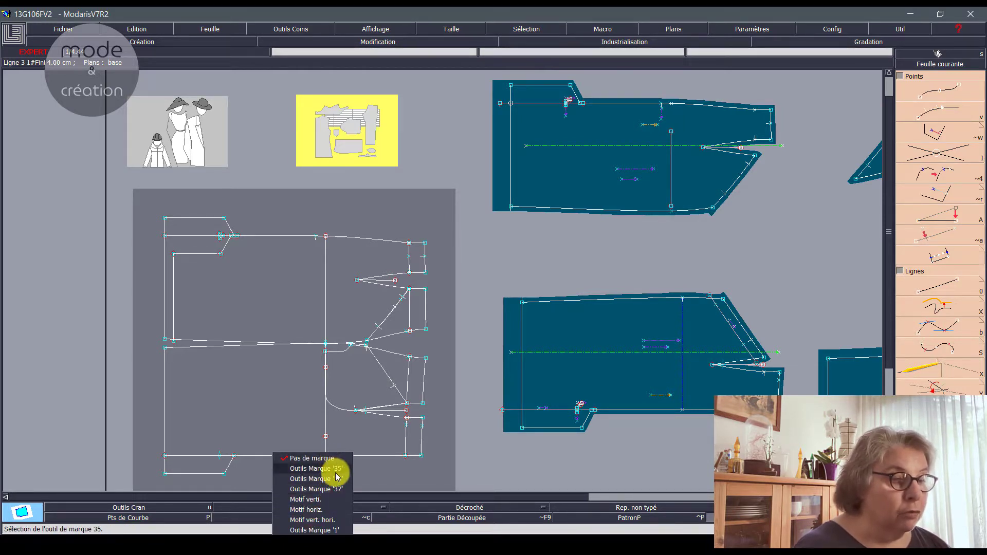
click(470, 467)
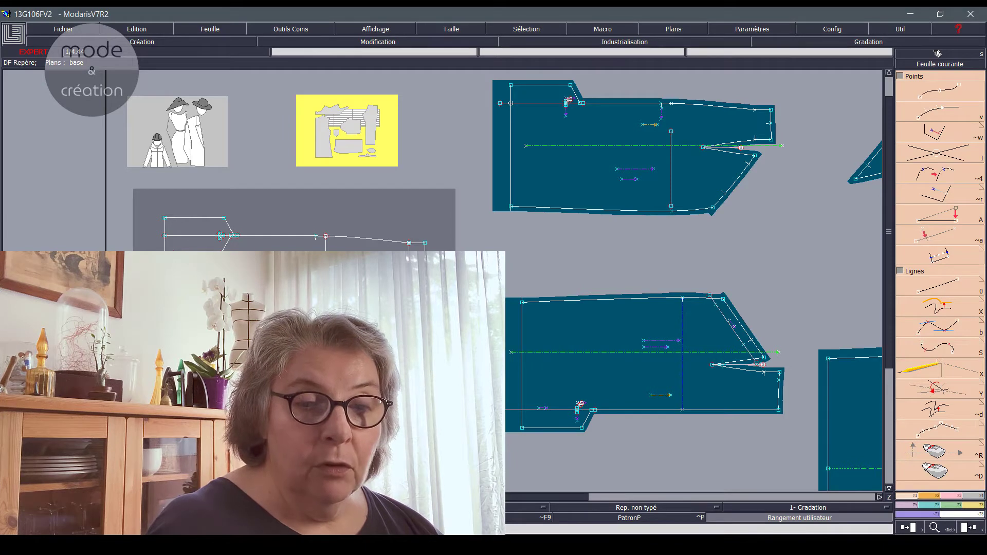
Display the function palette for modifying lines and points.
click(927, 497)
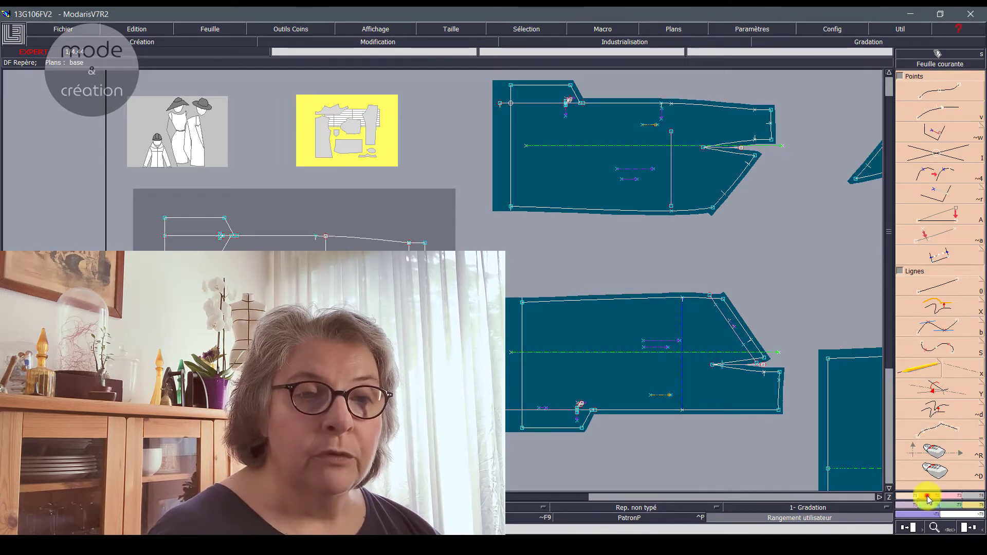
click(956, 496)
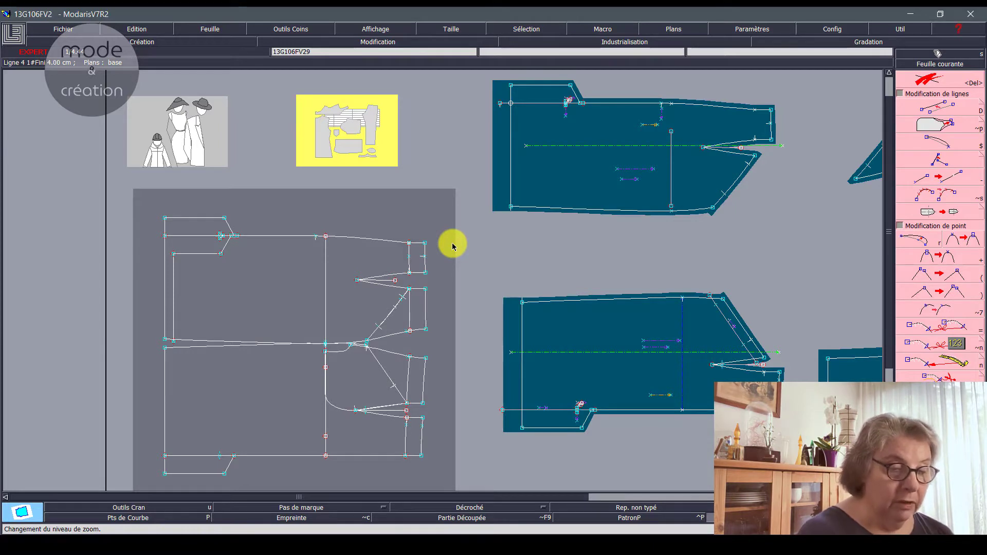
Arrange all sheets automatically on the desktop and frame the sheet with the model illustration.
key(F8)
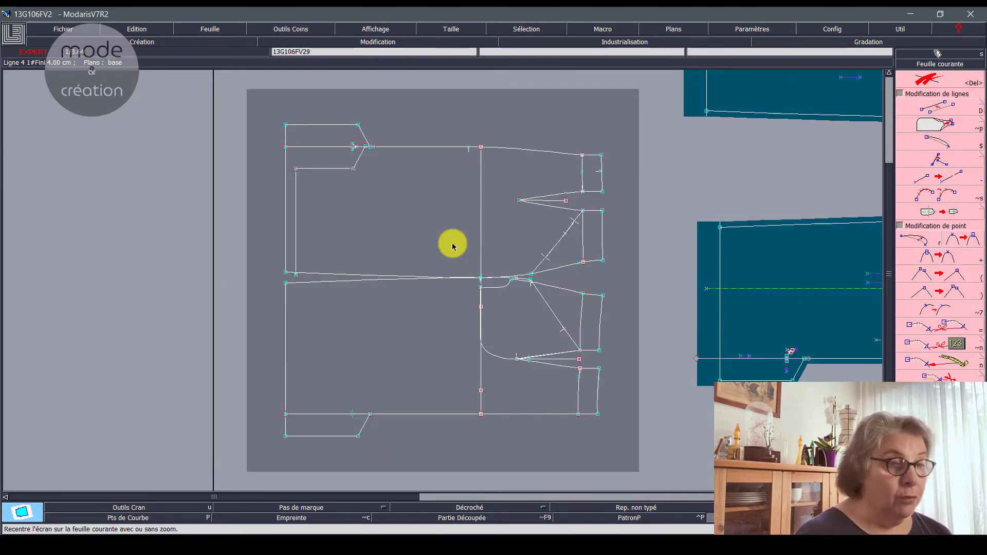
key(F9)
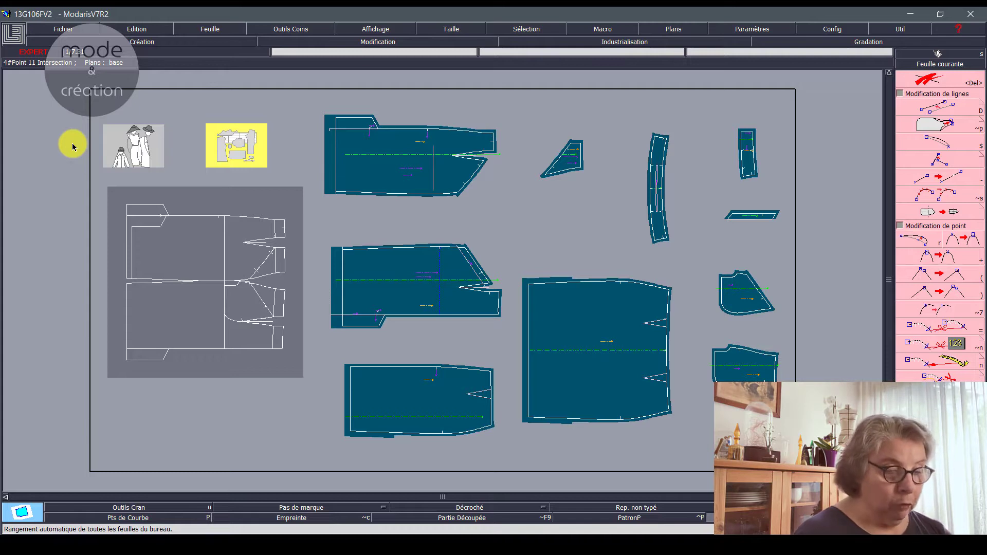
click(133, 140)
key(Home)
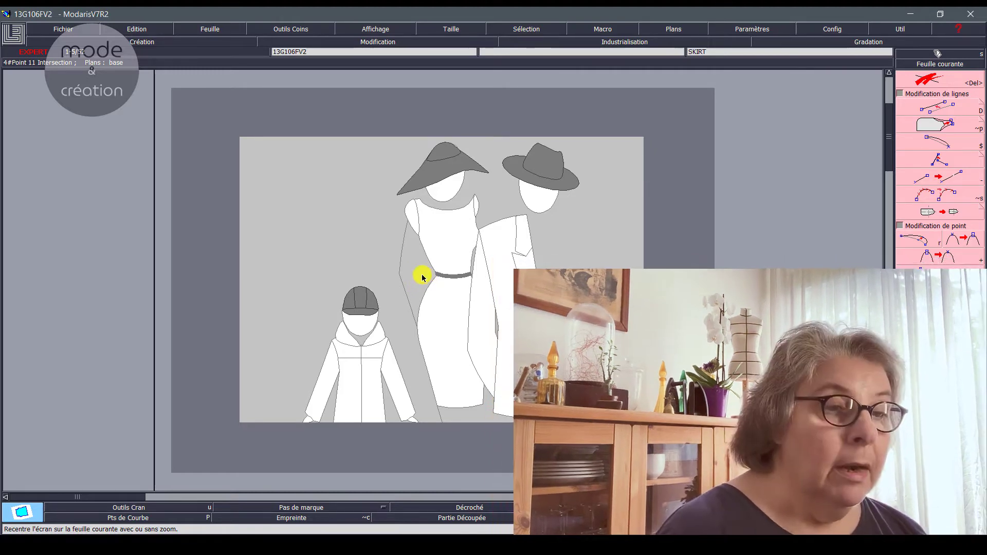
Go to the yellow variant sheet, open the piece table of variant 13G702F, and close it.
key(Page_Down)
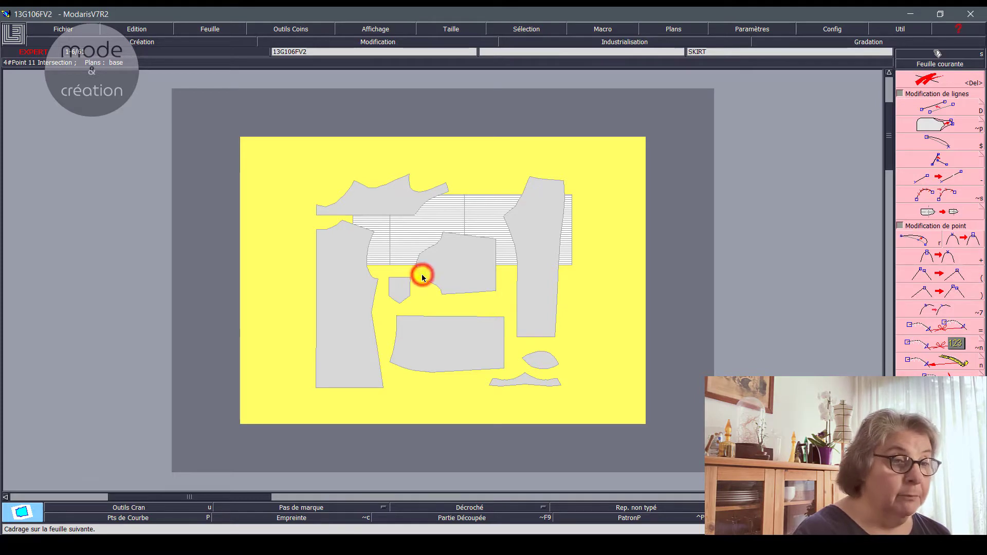
key(v)
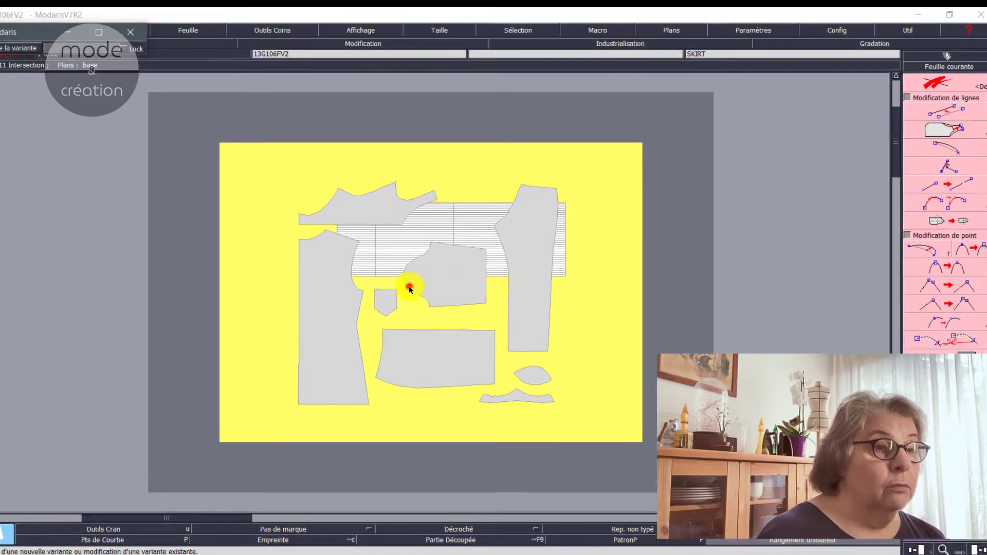
click(409, 288)
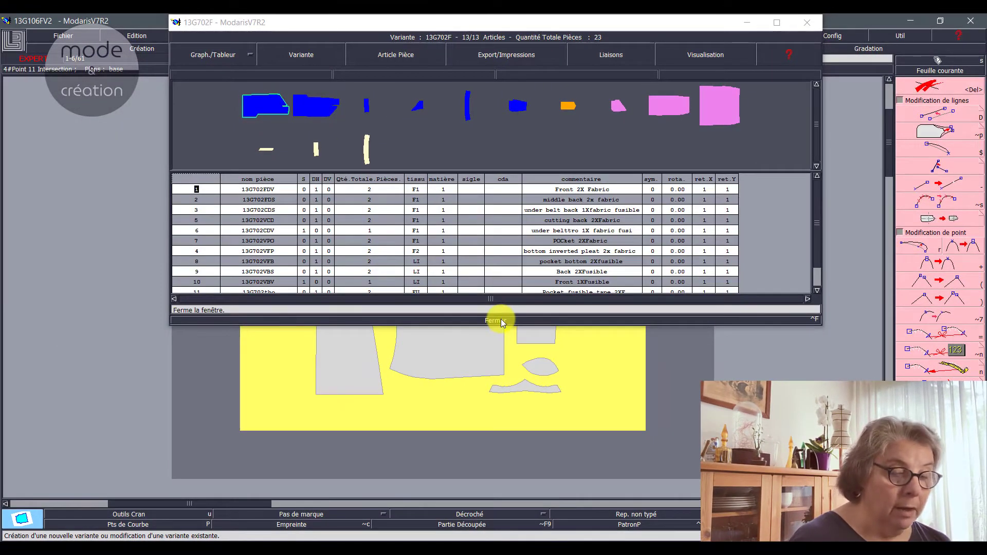
click(501, 321)
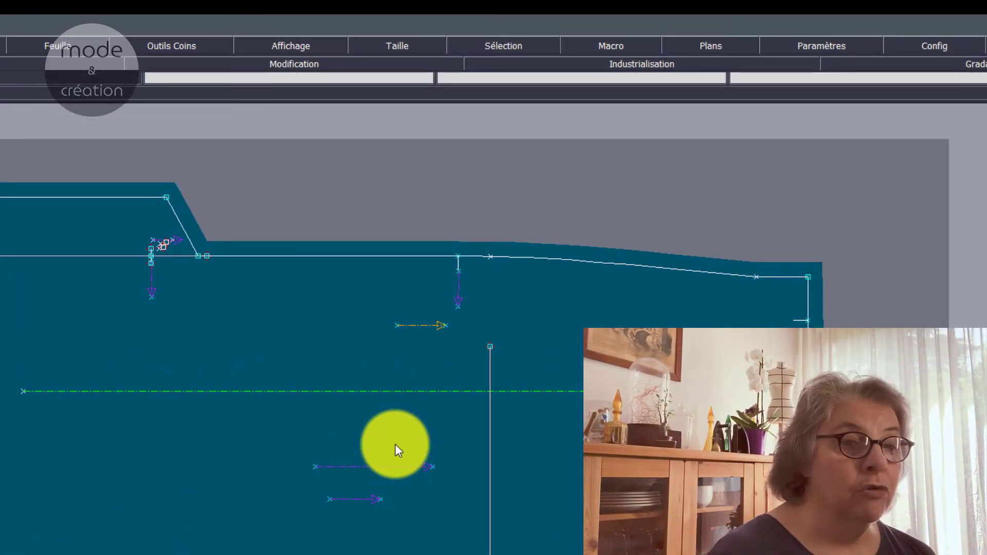
Frame the skirt pattern pieces one sheet after another, including the middle back, fusible back and front, and pocket pieces.
click(293, 329)
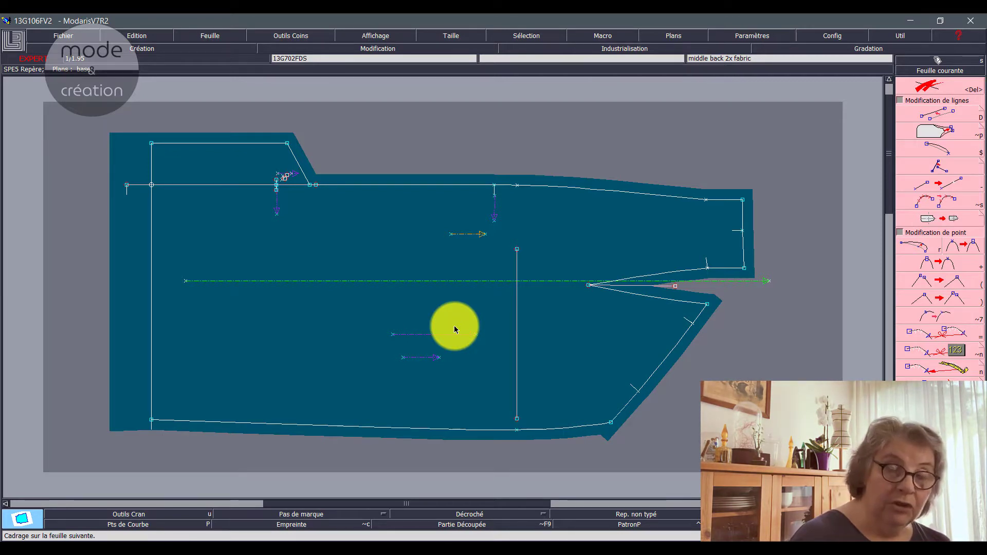
key(Page_Down)
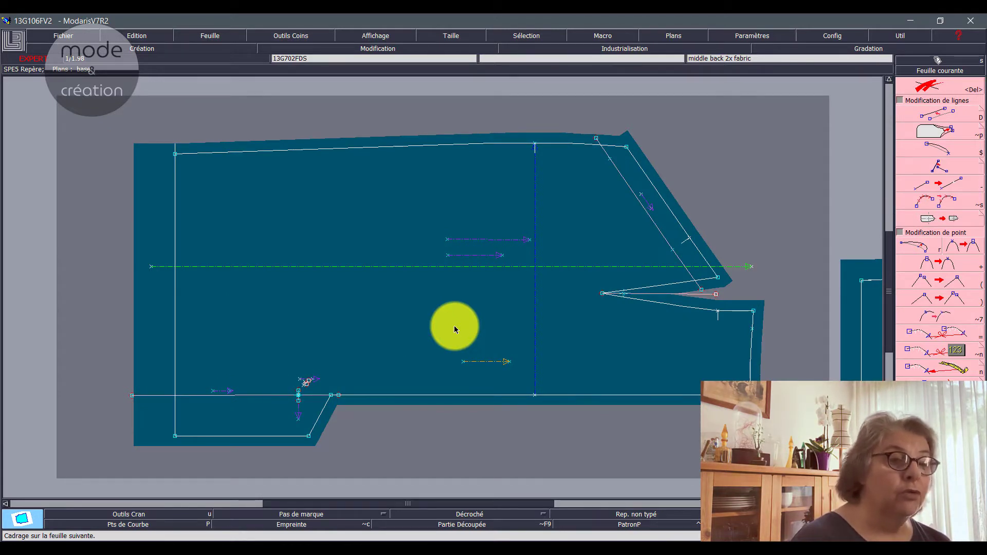
key(Page_Down)
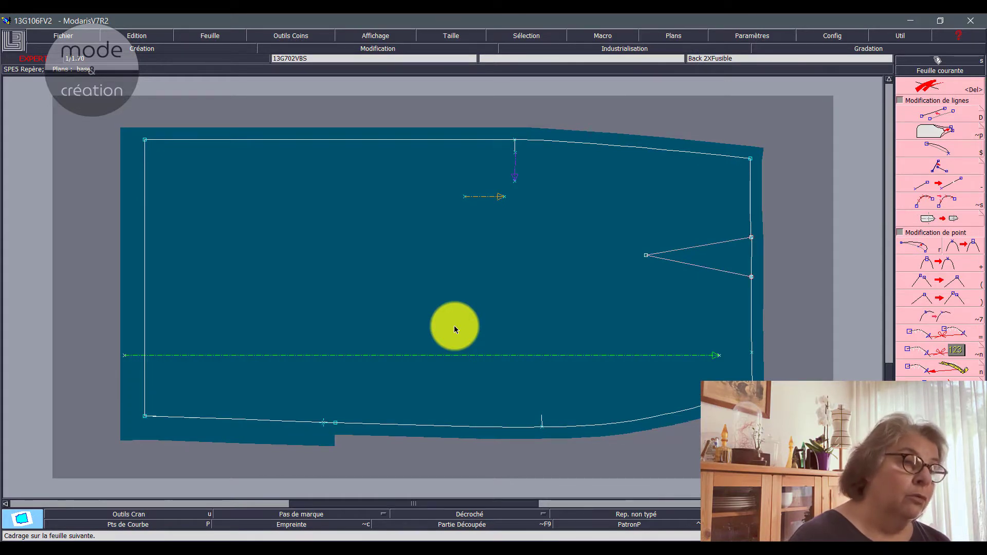
key(Page_Down)
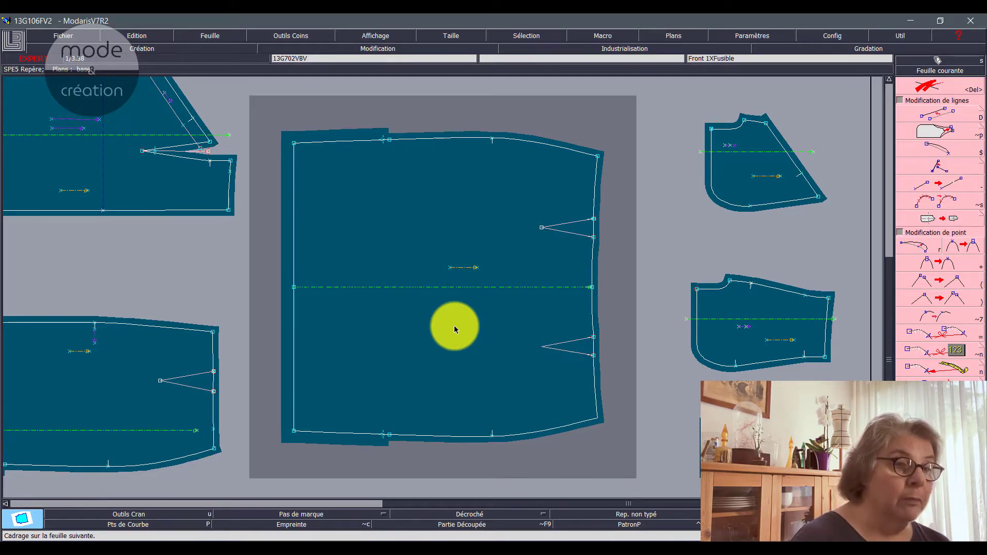
key(Page_Down)
key(Page_Down)
key(Page_Down)
key(Page_Down)
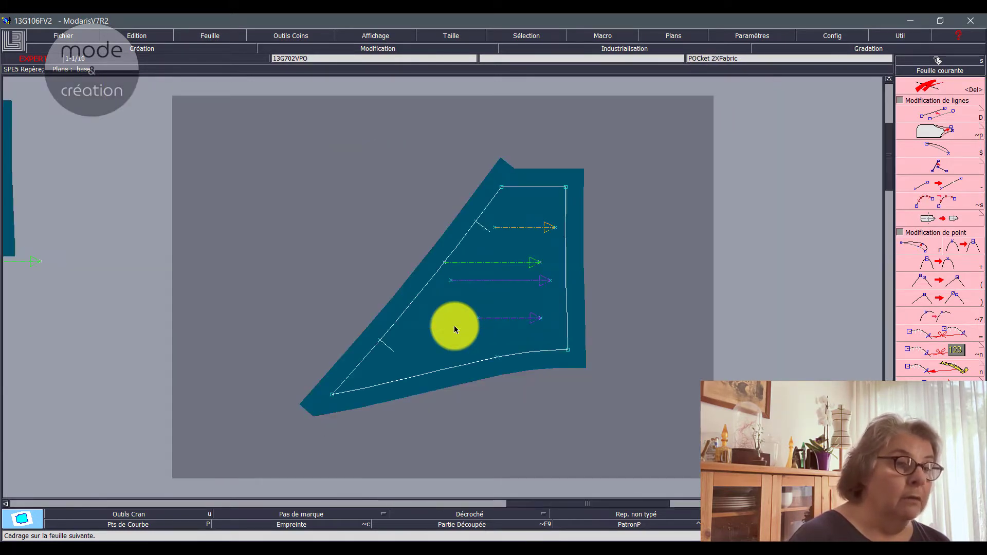
key(Page_Down)
key(Page_Down)
key(Page_Down)
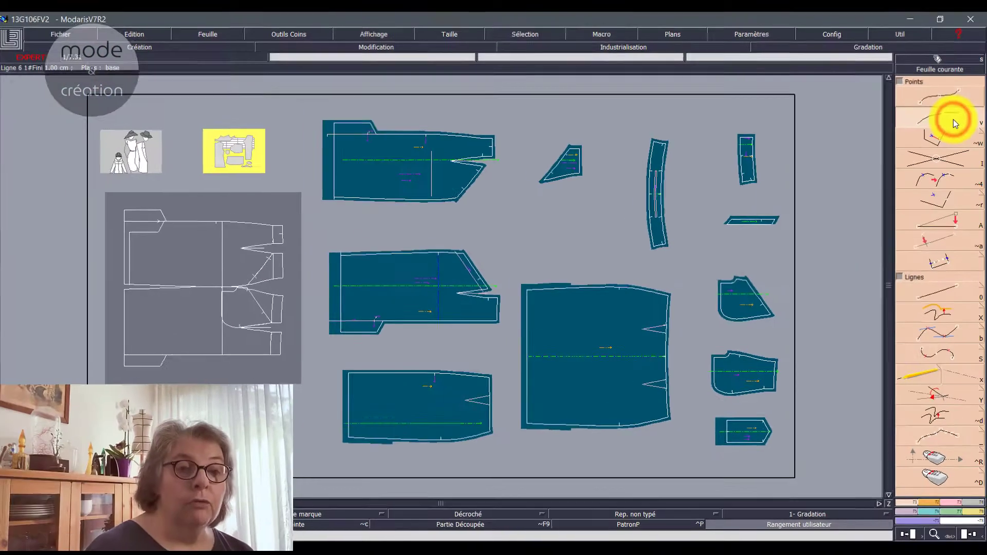
Look over the creation functions in the Points and Lignes groups.
click(943, 140)
click(953, 183)
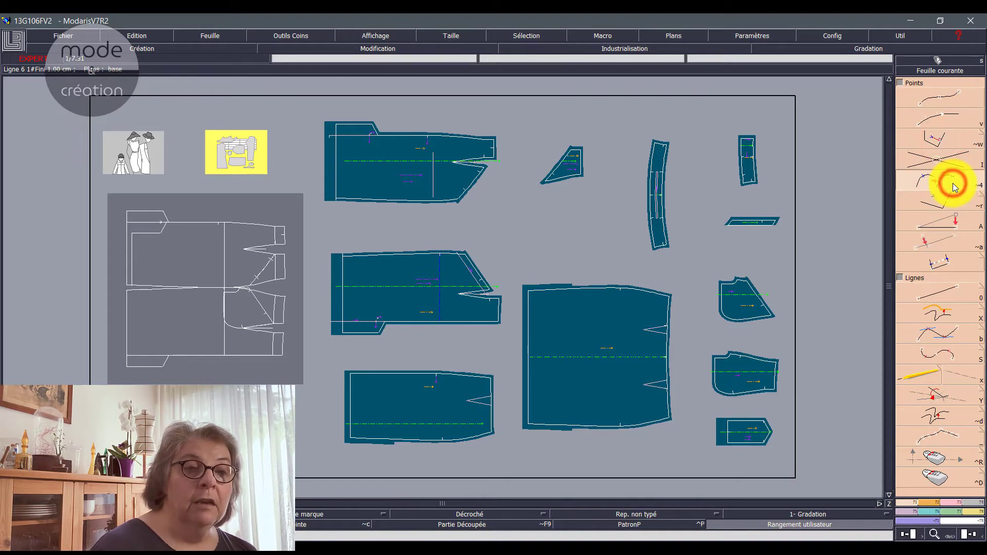
click(939, 312)
click(943, 303)
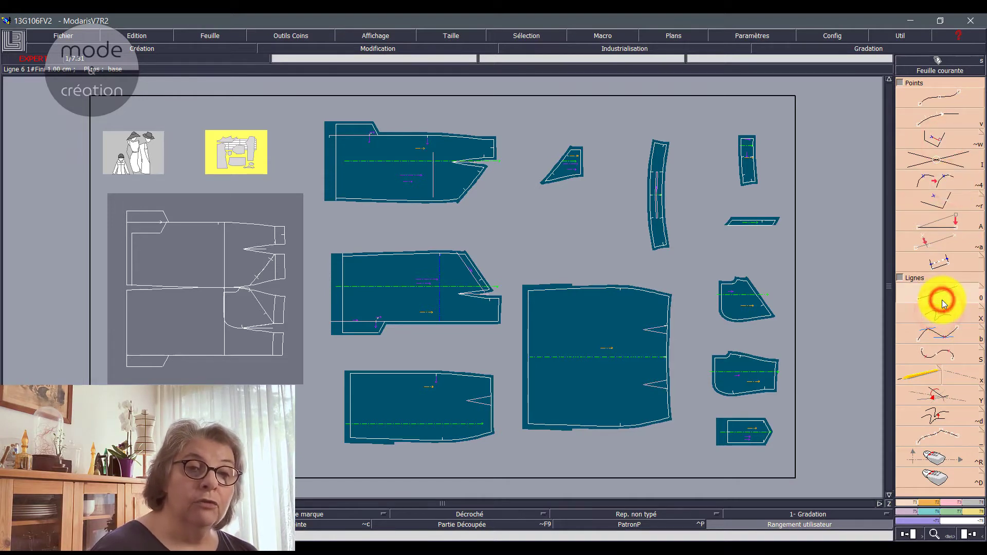
click(951, 333)
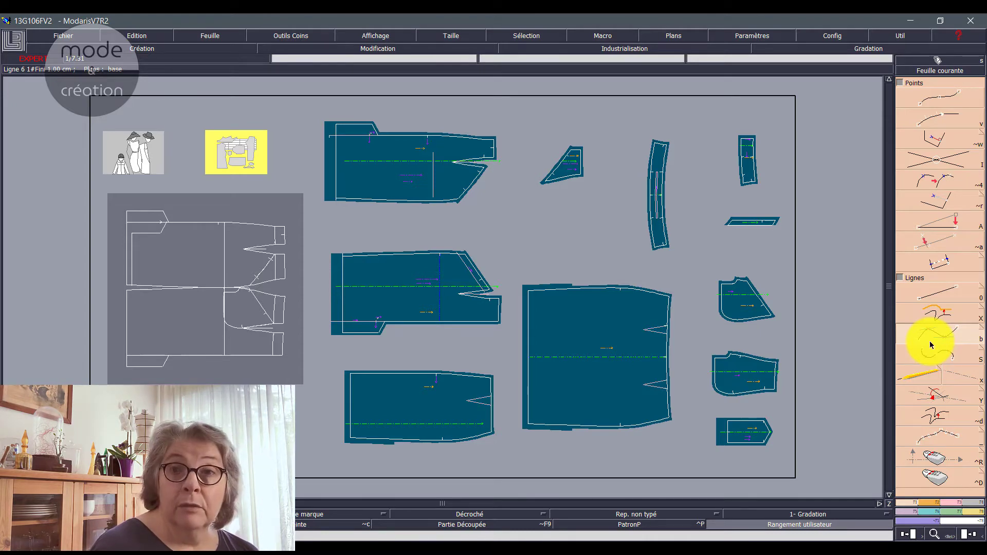
Display the Crans, Orientation and Outils functions and make the middle back piece's sheet current.
click(933, 503)
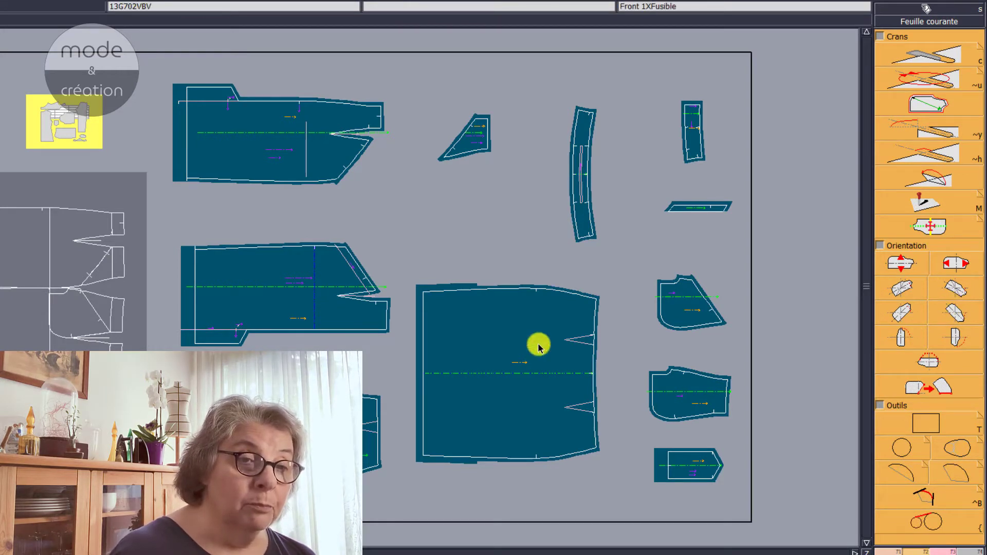
click(518, 335)
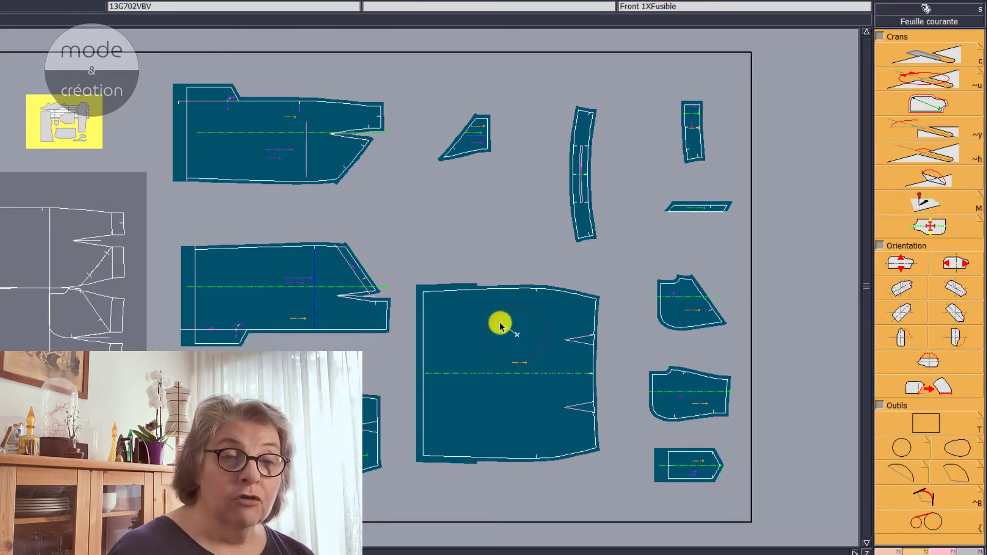
click(500, 326)
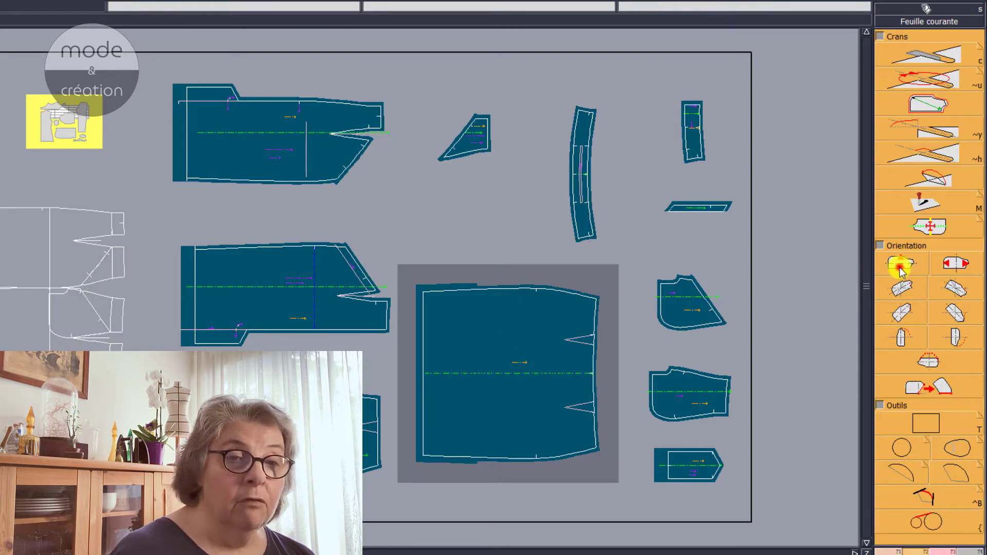
click(311, 283)
right_click(328, 307)
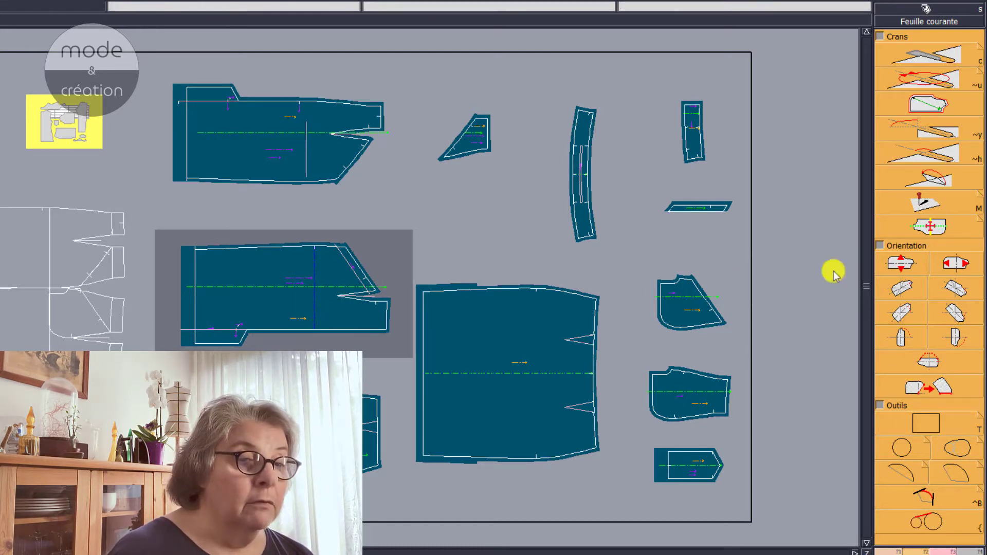
Try the X and Y symmetry functions on the middle back piece's sheet.
click(895, 270)
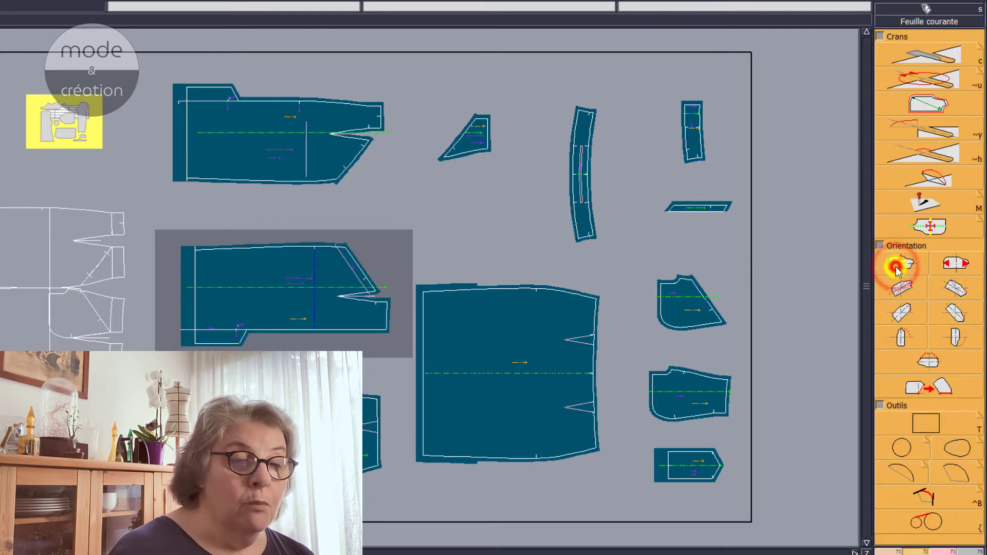
click(896, 271)
click(897, 271)
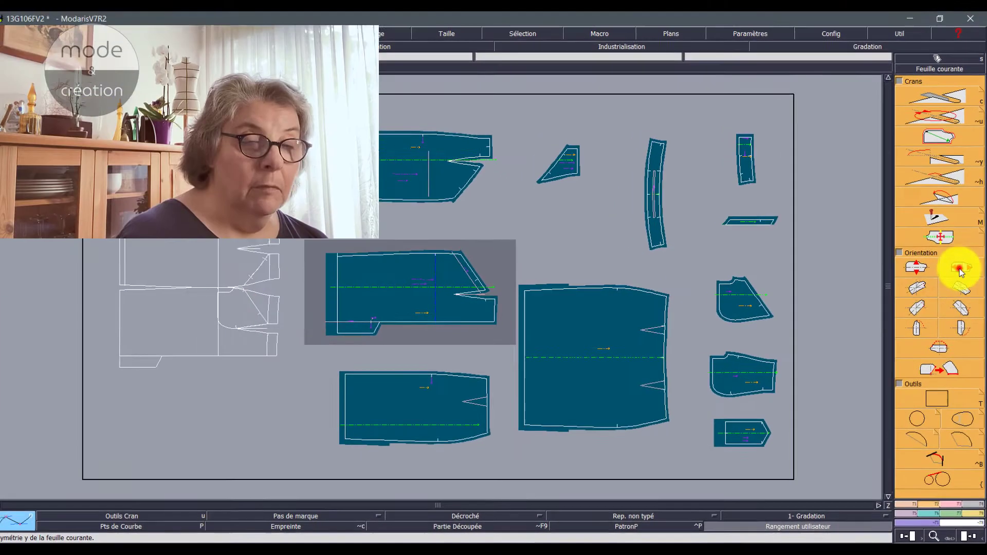
click(957, 265)
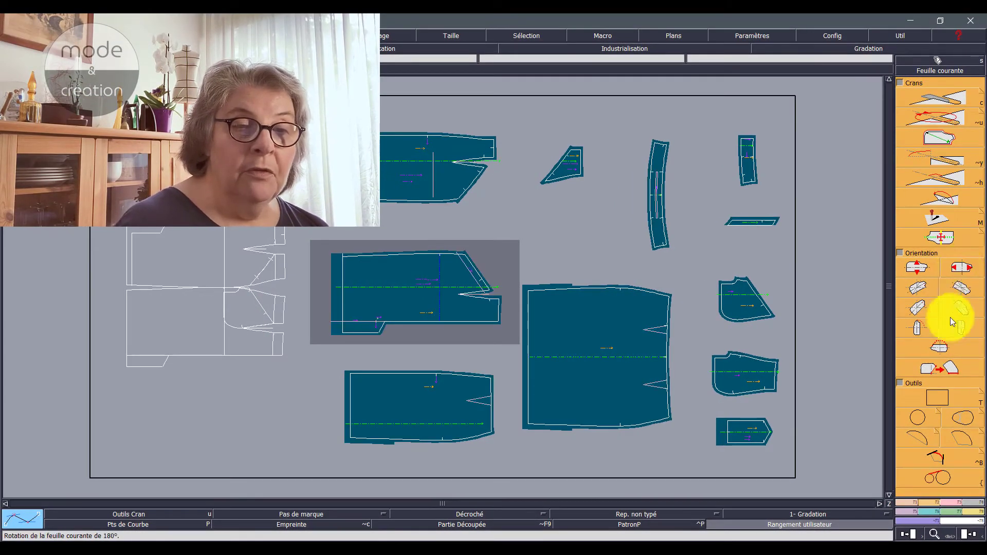
Rotate the middle back piece's sheet by -90° twice, and turn it back by 90° twice.
click(943, 369)
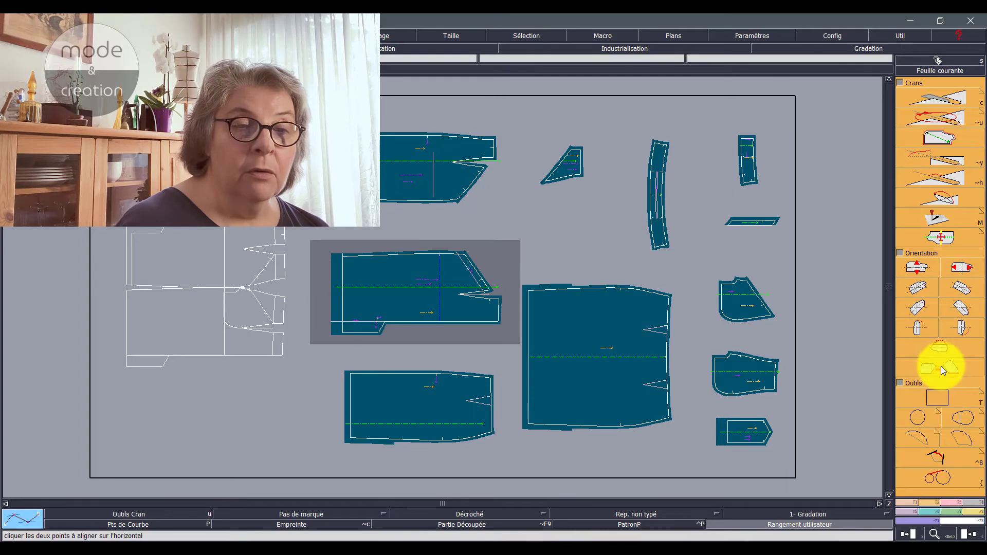
click(963, 329)
click(963, 329)
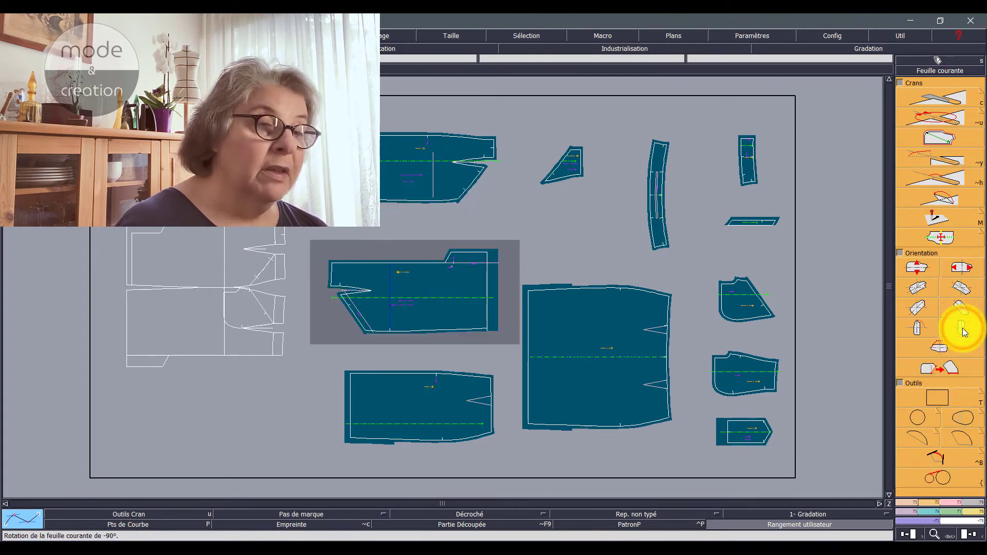
click(919, 328)
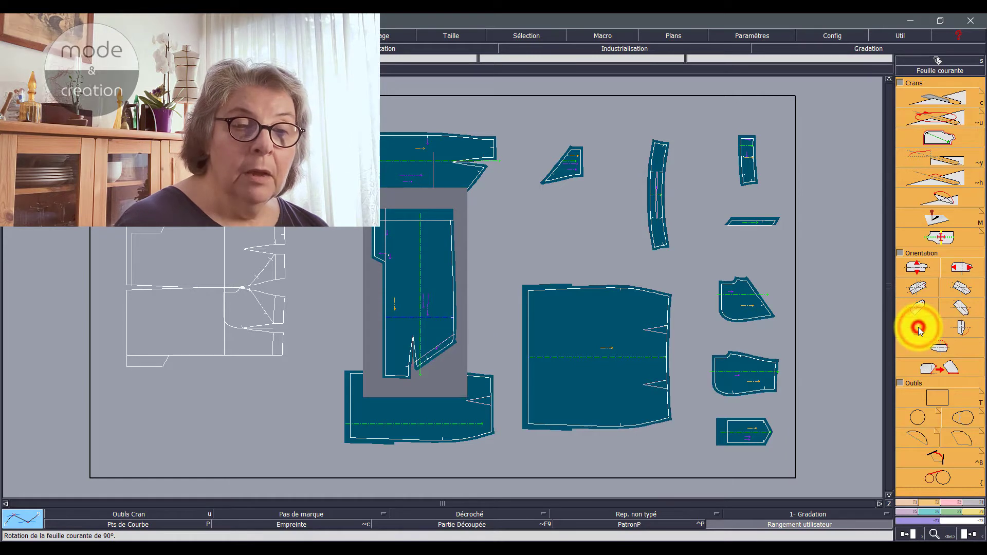
click(919, 330)
Look over the Outils functions, trying the rectangle and circle tools, and display the line and point modification functions.
click(934, 404)
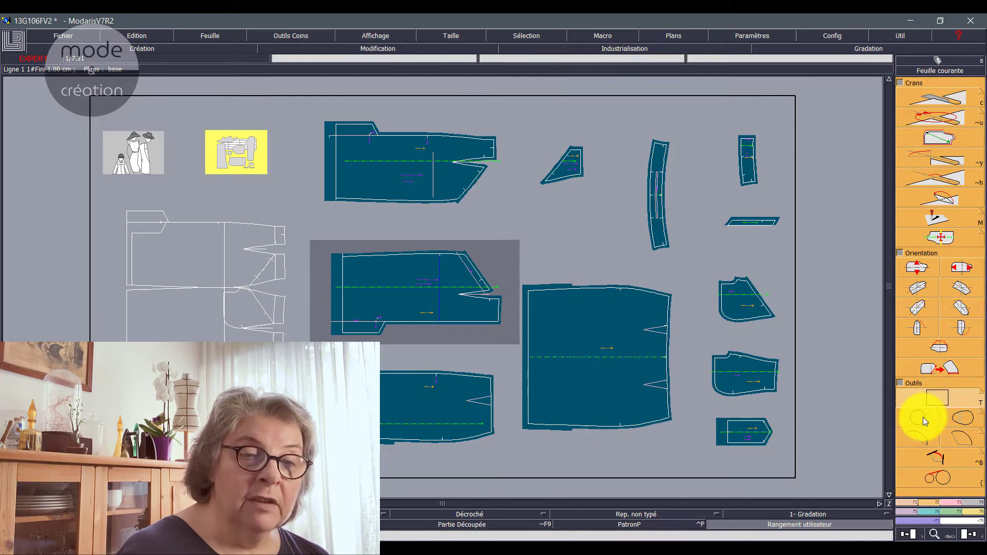
click(919, 417)
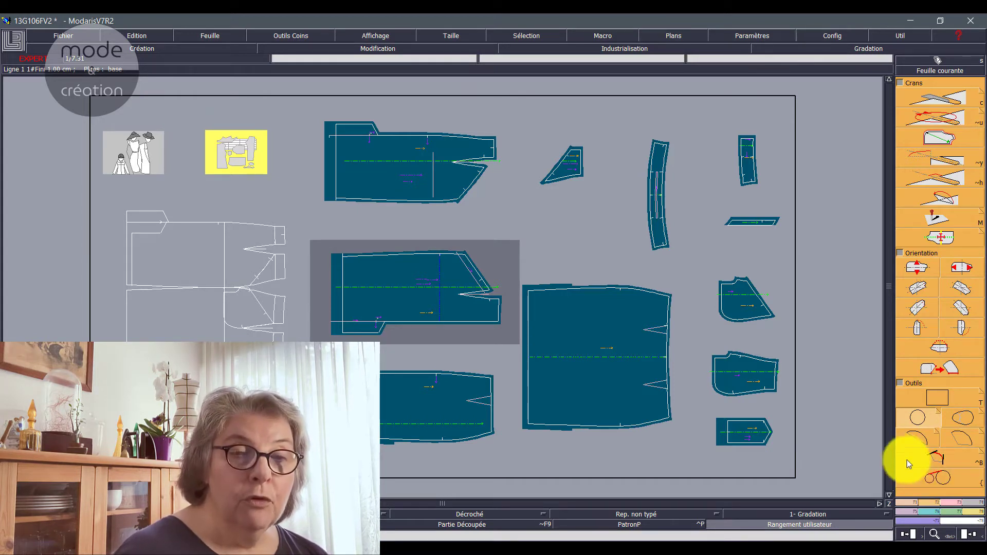
click(955, 503)
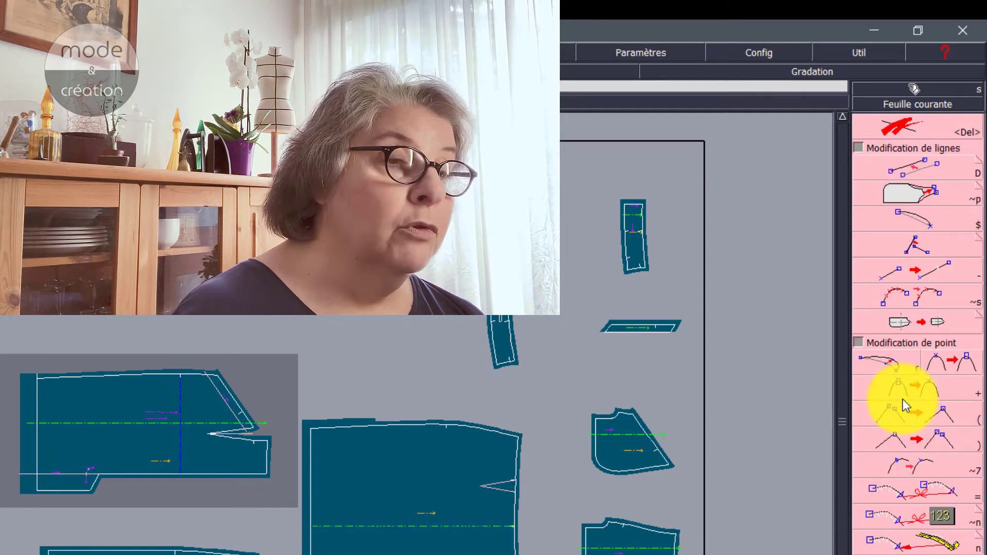
Try reshaping the front piece by moving its upper hem corner point, and undo the move.
click(879, 372)
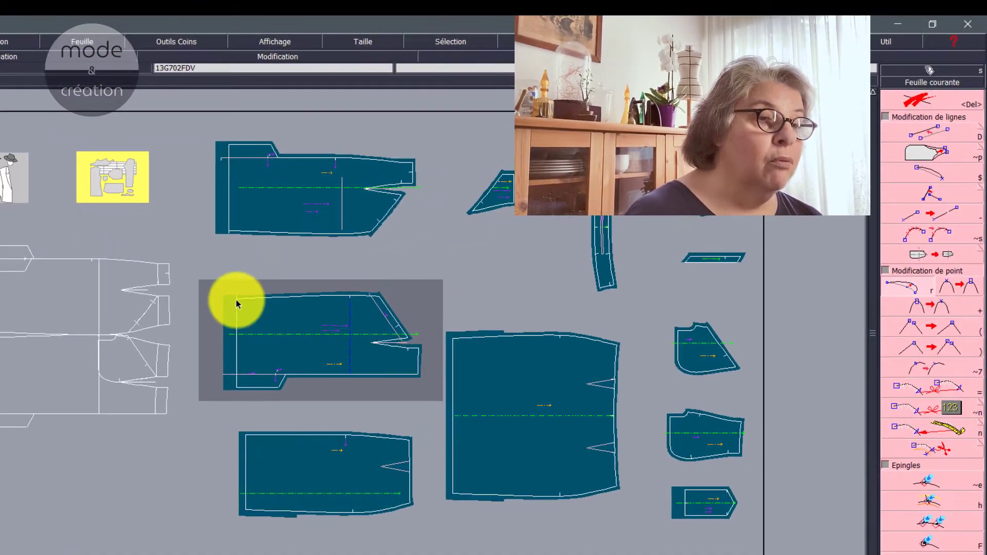
click(58, 370)
click(212, 259)
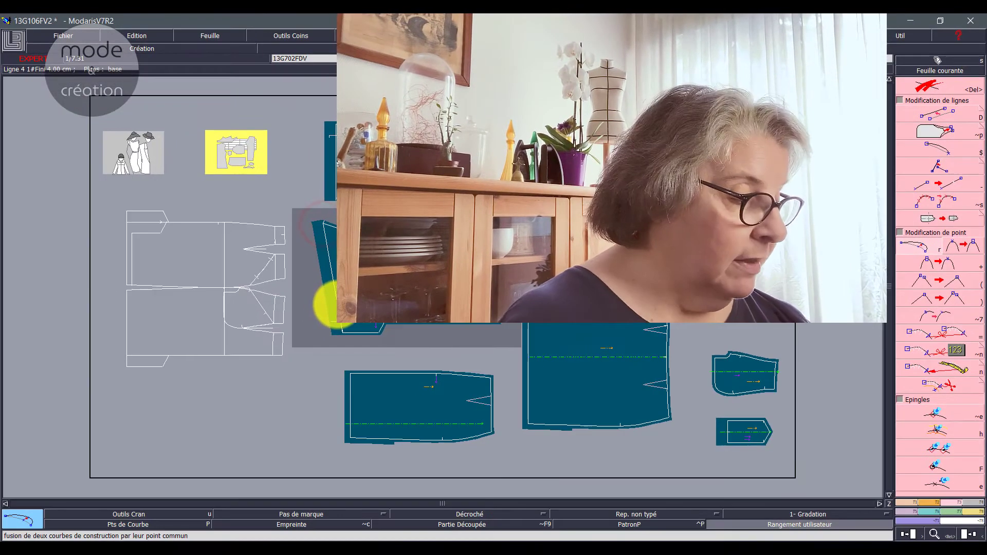
key(ctrl+z)
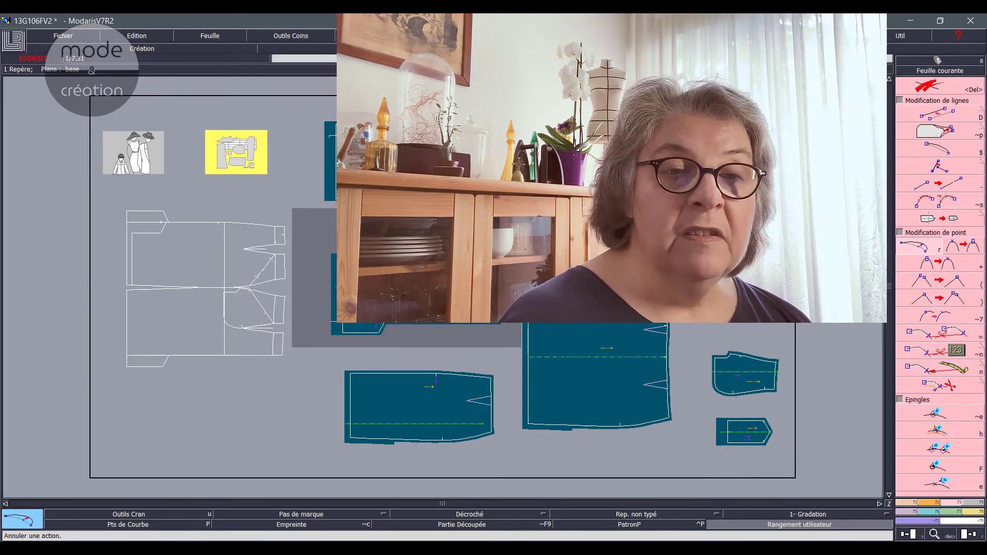
Look over the Modification de point and Epingles functions, and display the Industrialisation and Pièces functions with the front piece enlarged.
click(960, 262)
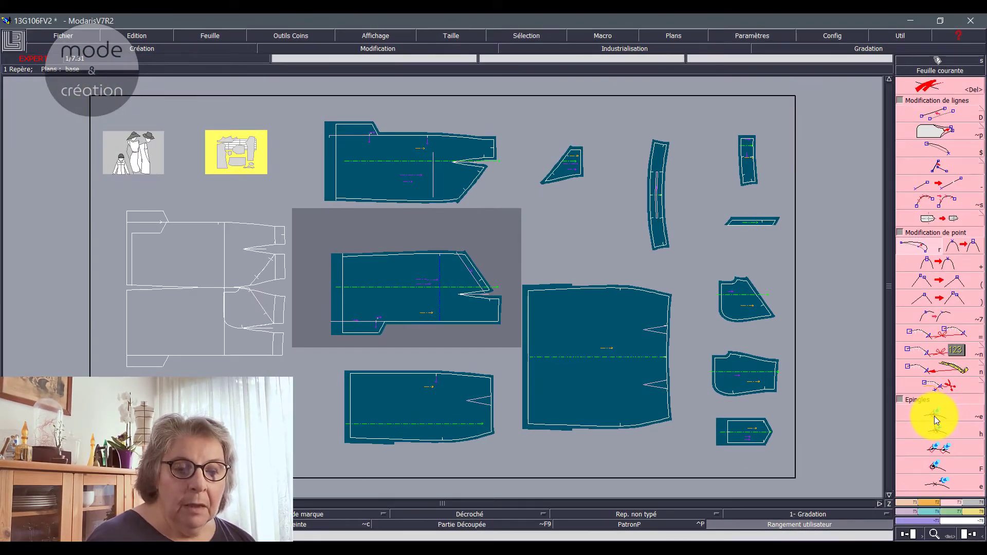
click(977, 509)
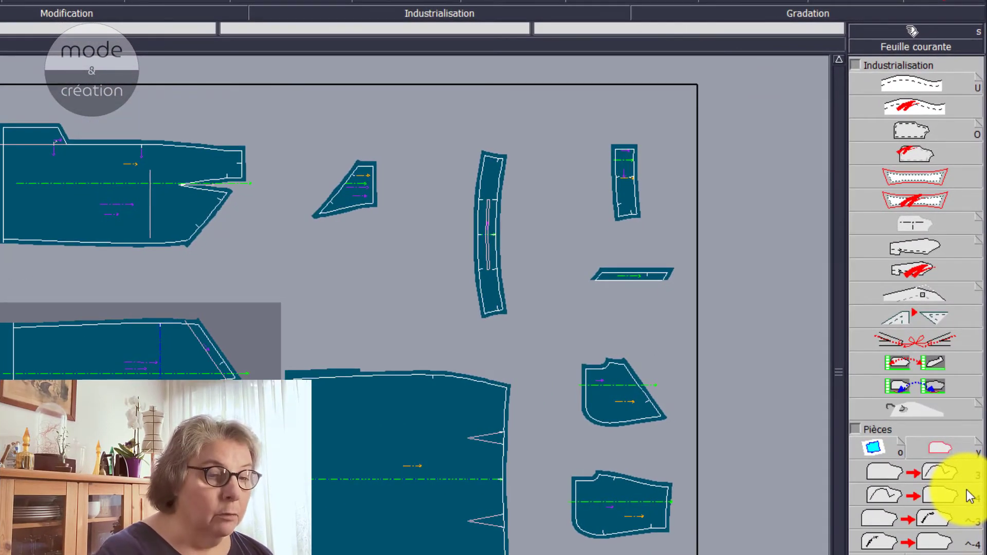
key(Home)
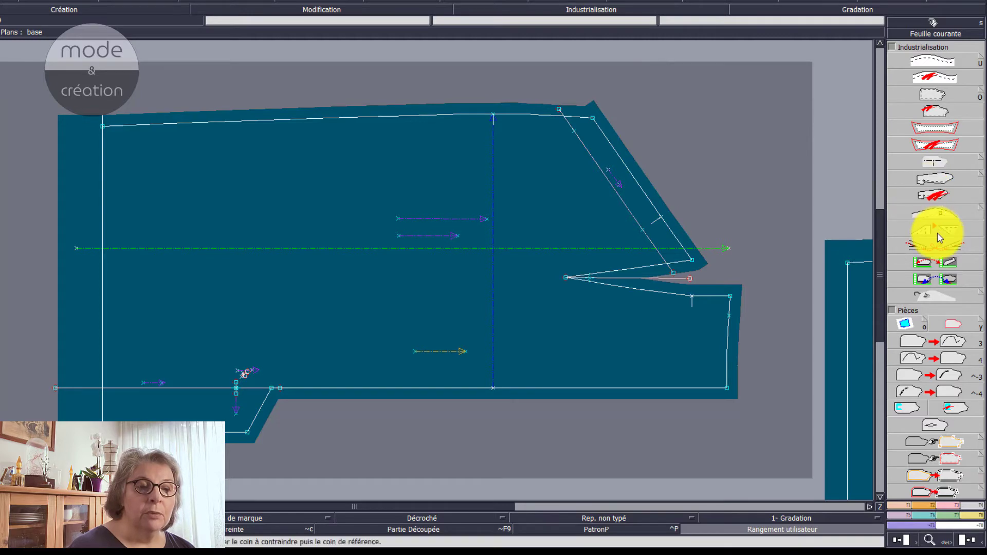
Open the Changer Coin list, place it over the front piece to examine the seam corner types, and close it.
click(920, 179)
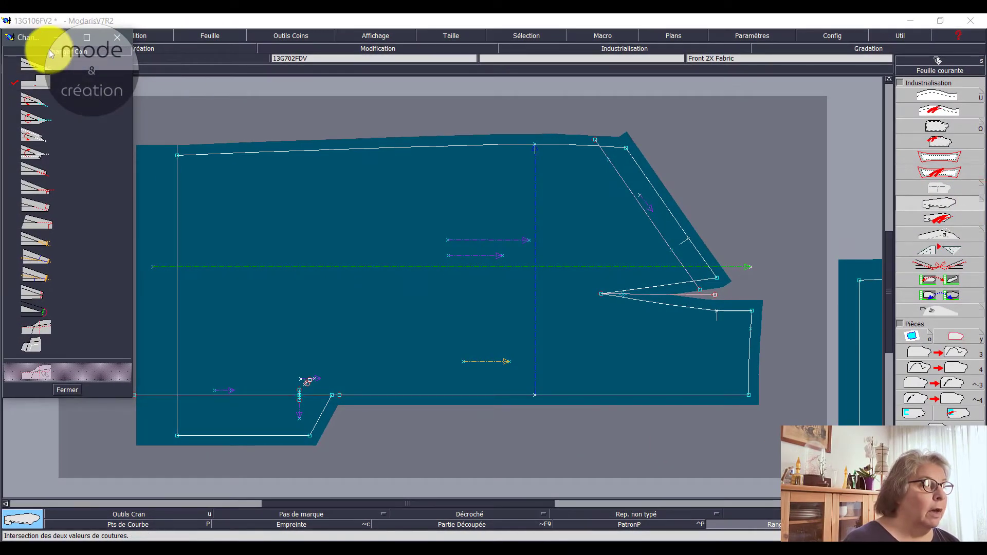
click(72, 64)
click(30, 39)
drag(30, 38, 489, 84)
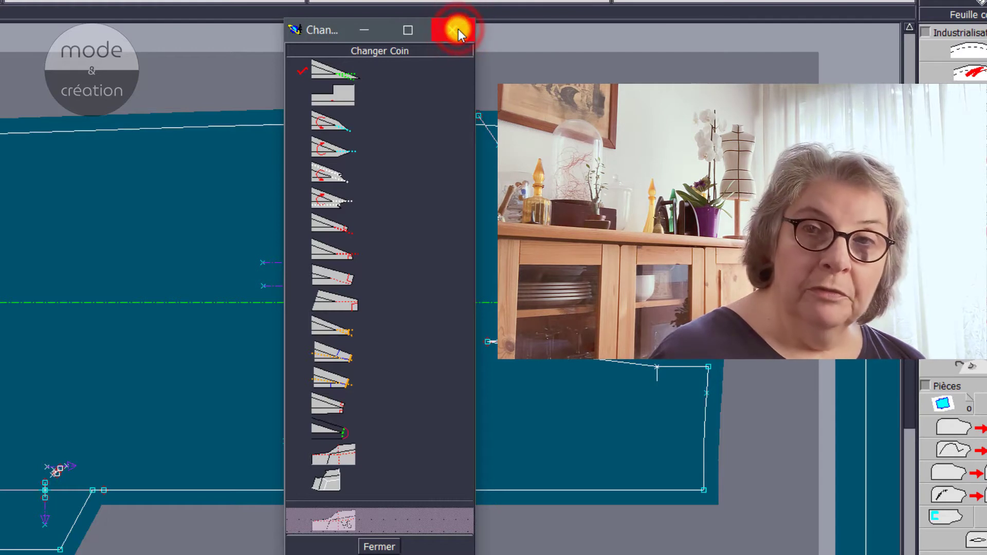
click(375, 548)
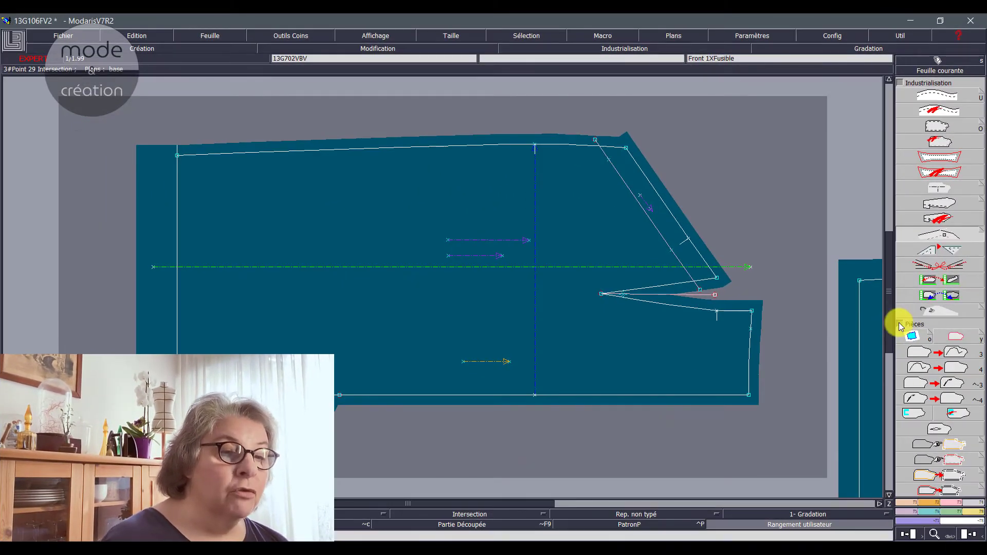
Try the piece extraction function on the front sheet, selecting the main area and the adjoining slanted pocket area.
click(912, 335)
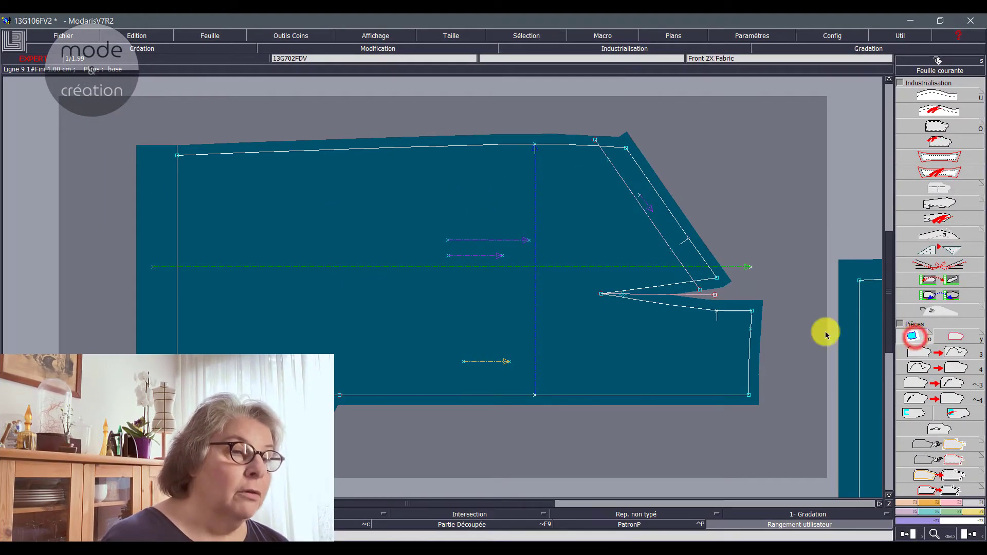
click(417, 307)
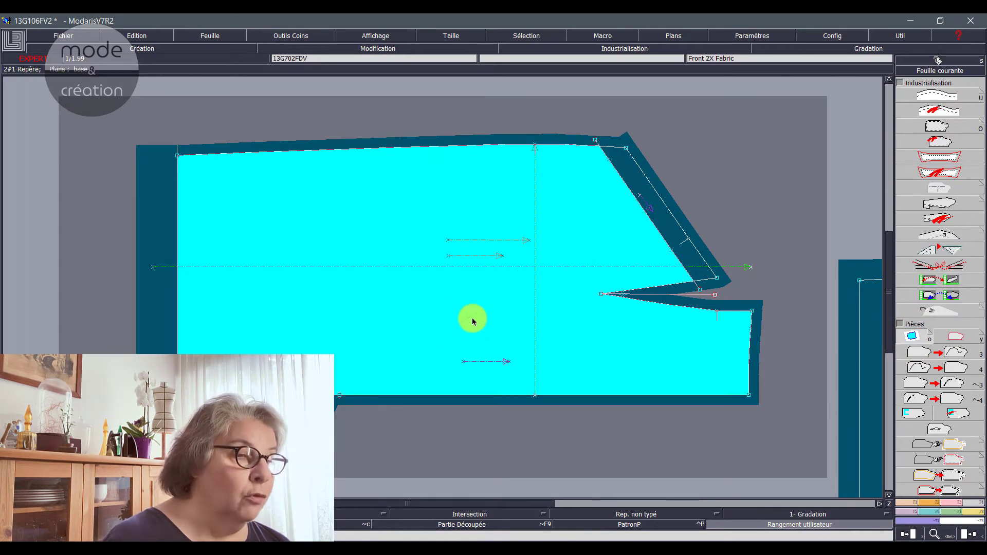
click(596, 202)
click(657, 216)
click(502, 256)
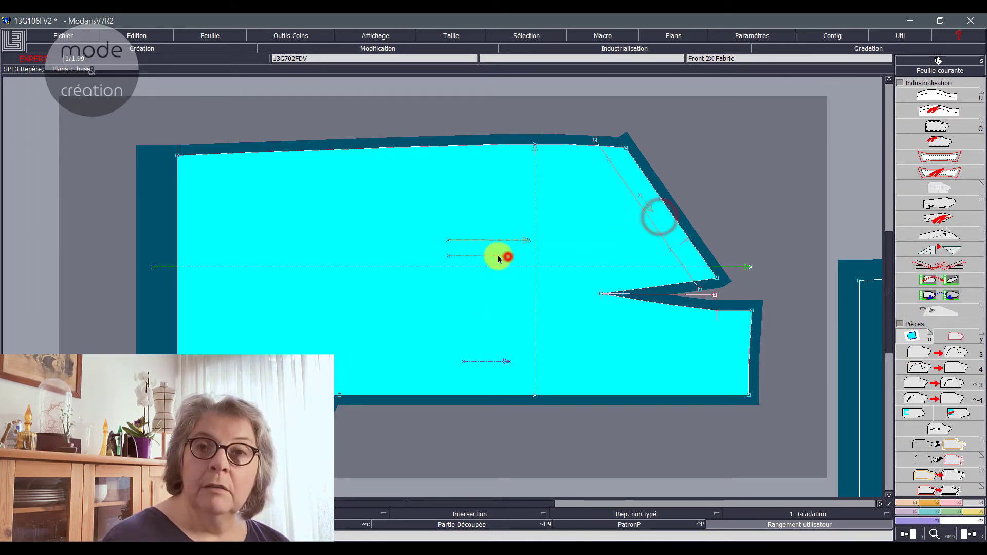
click(319, 224)
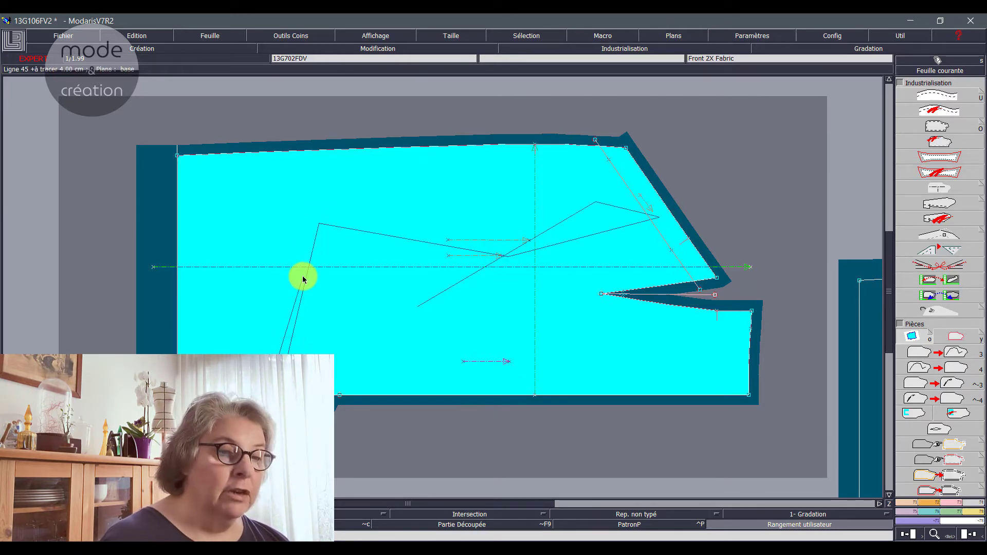
right_click(303, 279)
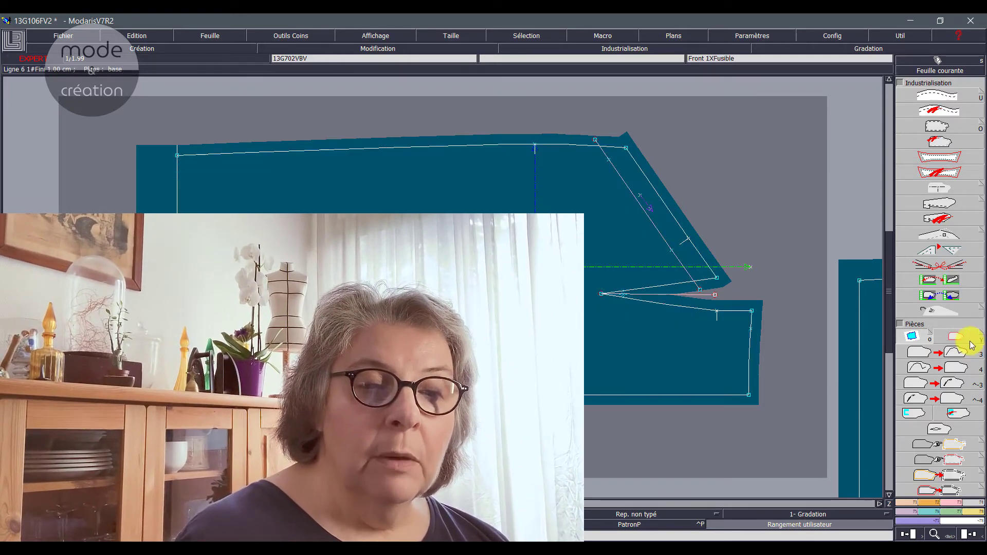
Look over the remaining functions in the Pièces group.
click(919, 334)
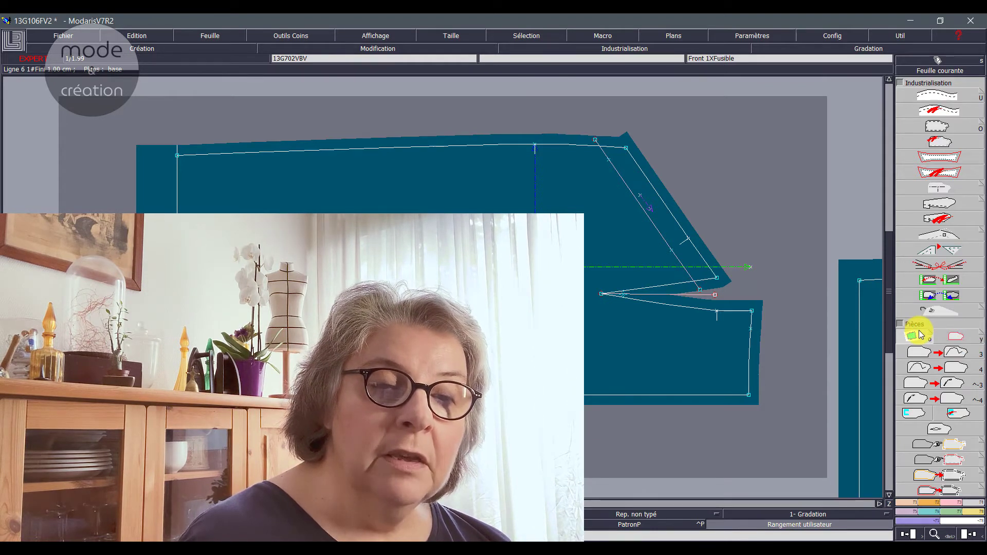
click(957, 349)
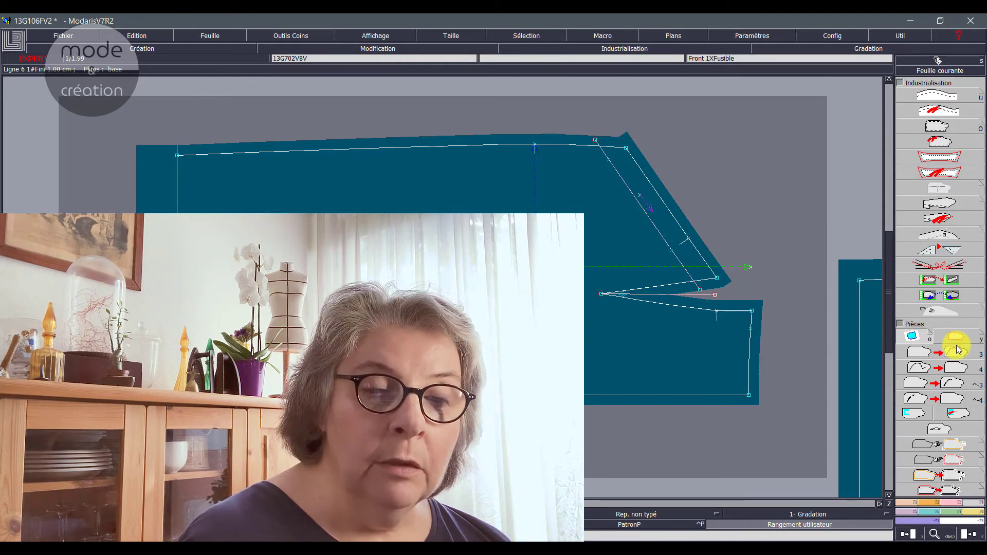
click(971, 534)
click(929, 467)
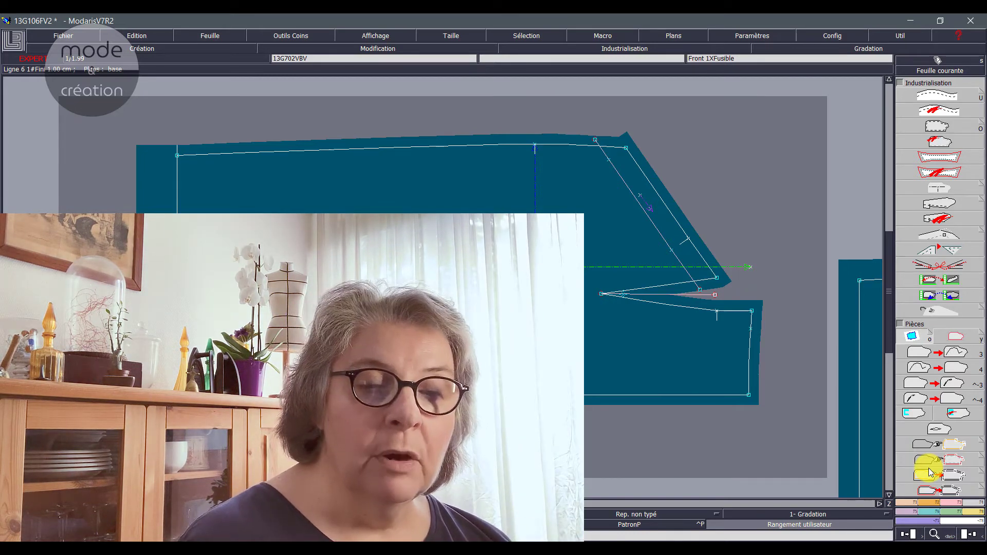
Display the Controle gradation and Modif gradation functions, and toggle the graded sizes on and off on the middle back piece.
click(912, 512)
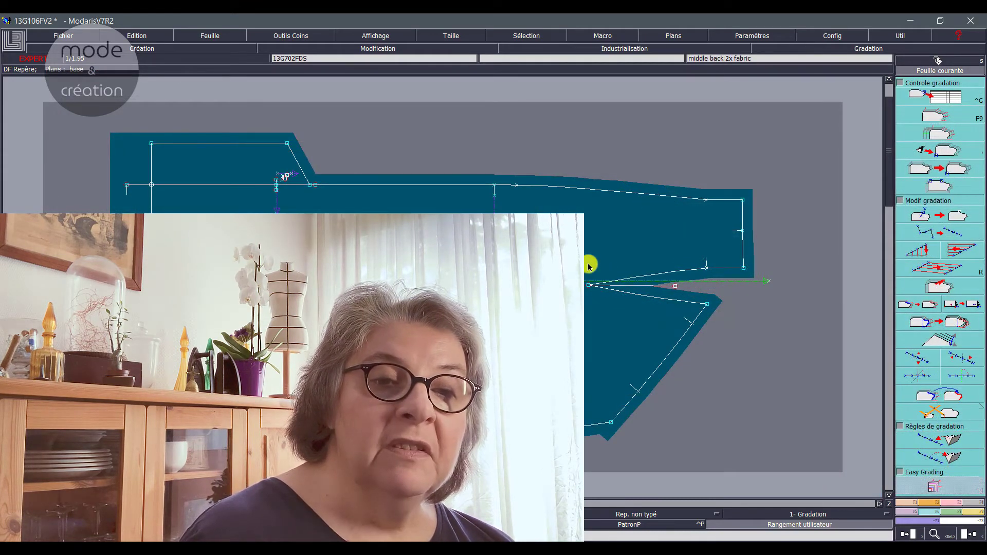
click(589, 266)
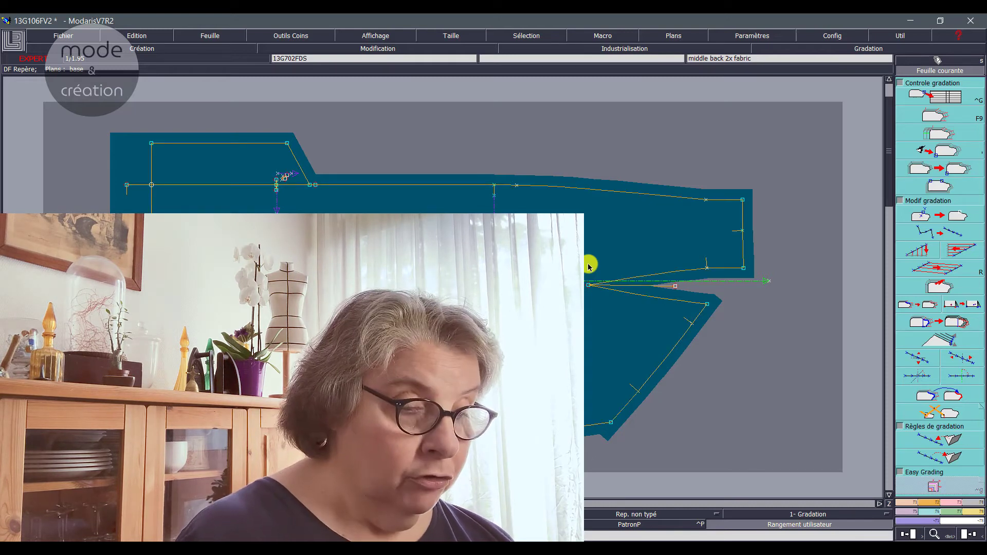
click(589, 266)
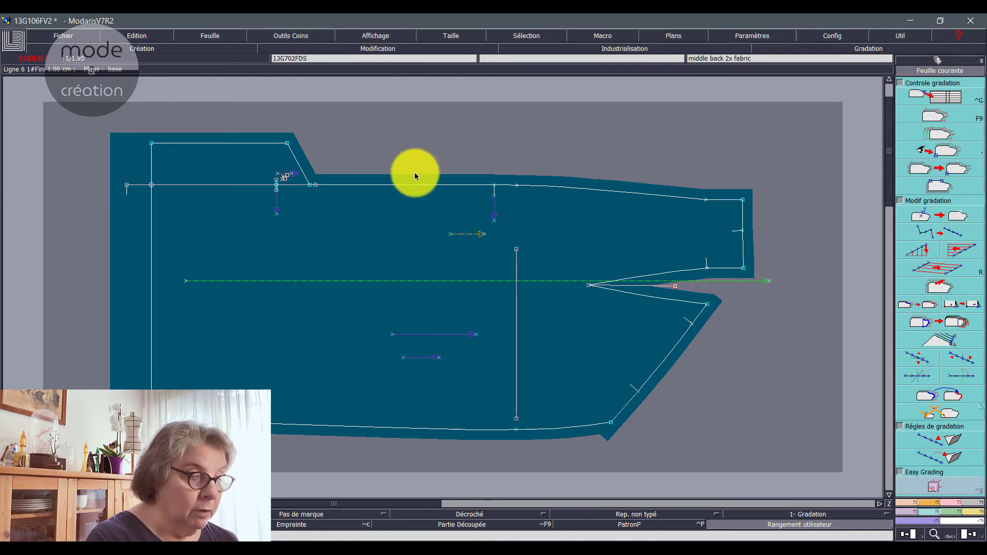
Show the Cartouche information blocks around the sheets, and toggle the middle back piece's graded sizes on and off.
click(387, 35)
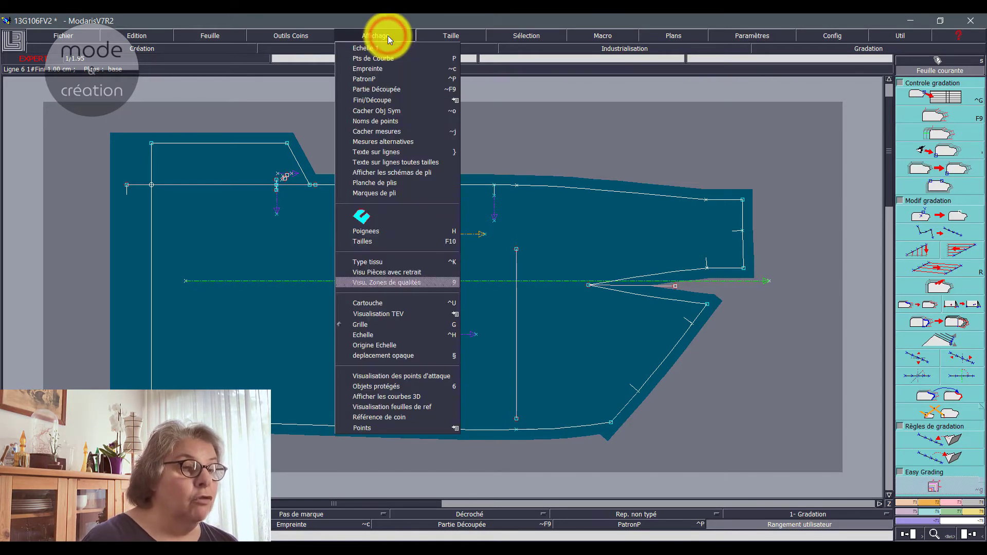
click(381, 304)
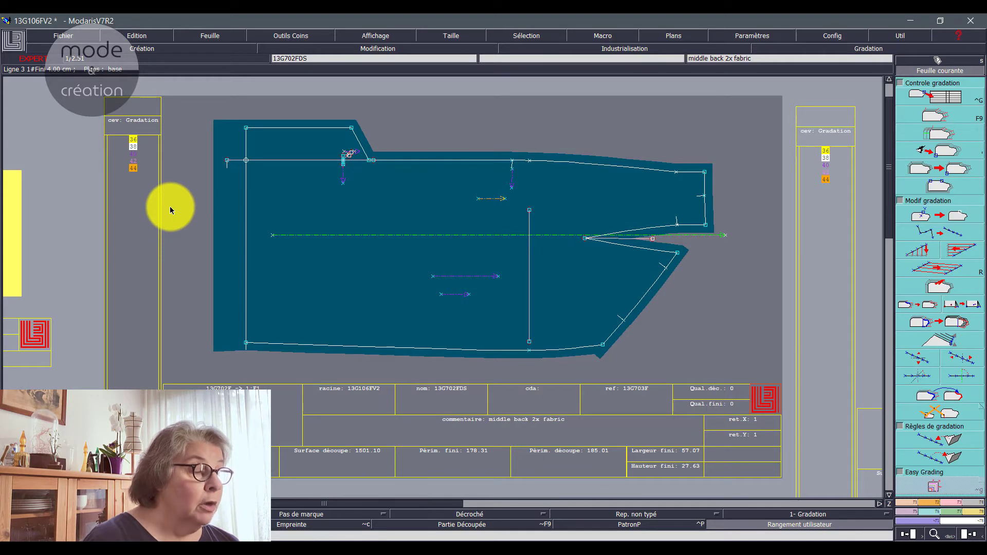
key(F9)
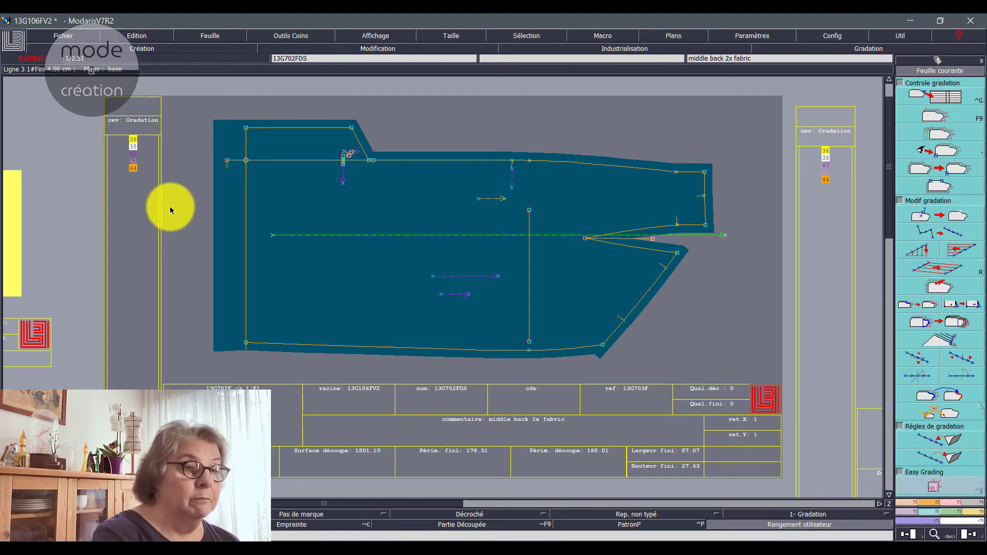
key(F9)
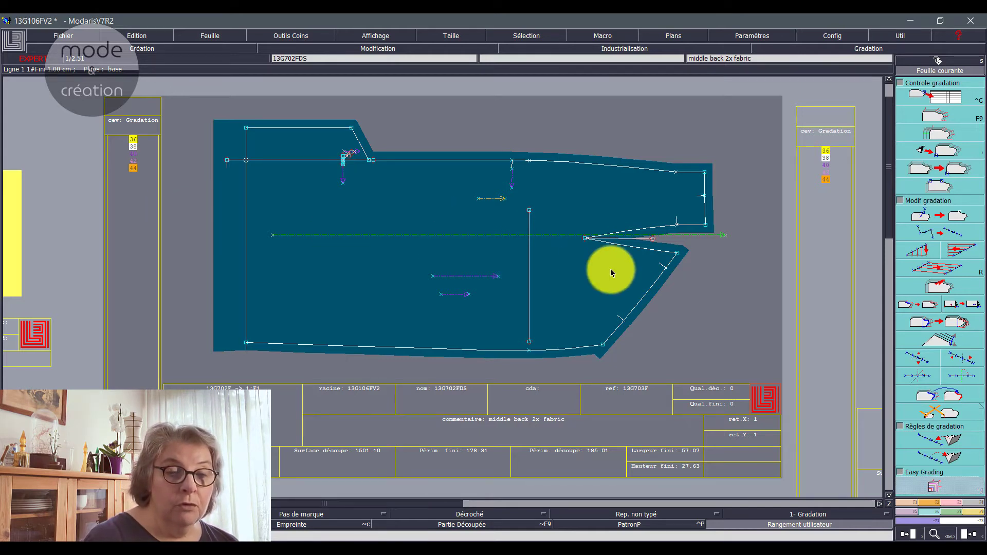
Display the Syst. Evol. and Modif. évol. functions, switching them to text labels and back to icons.
click(957, 516)
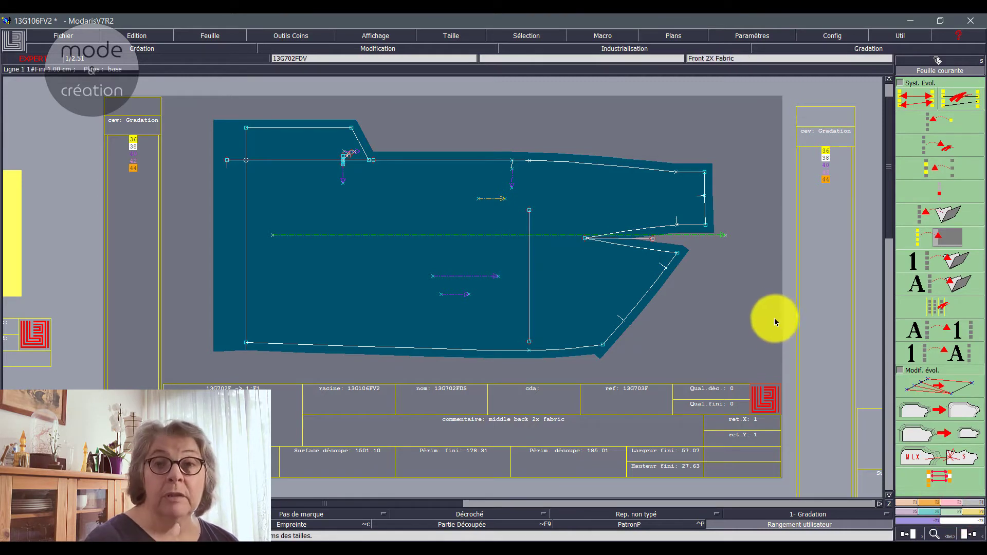
key(ctrl+i)
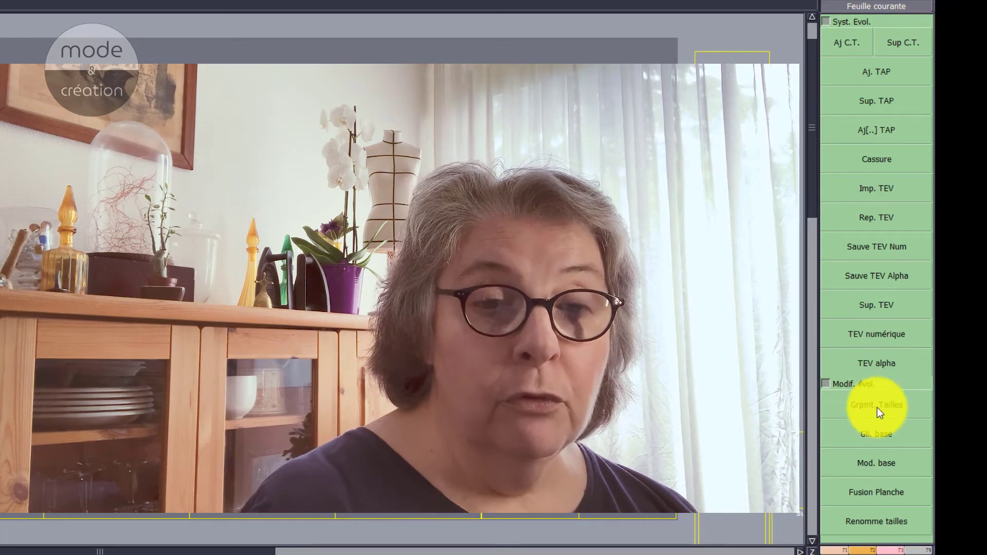
key(space)
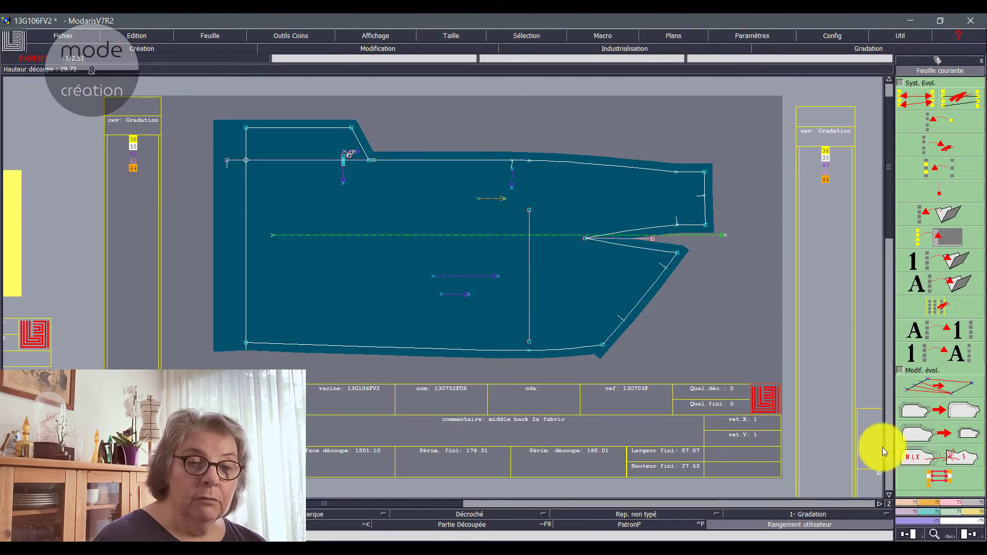
Display the Mesures functions, view all the sheets together, and enlarge the middle back piece's sheet again.
click(977, 512)
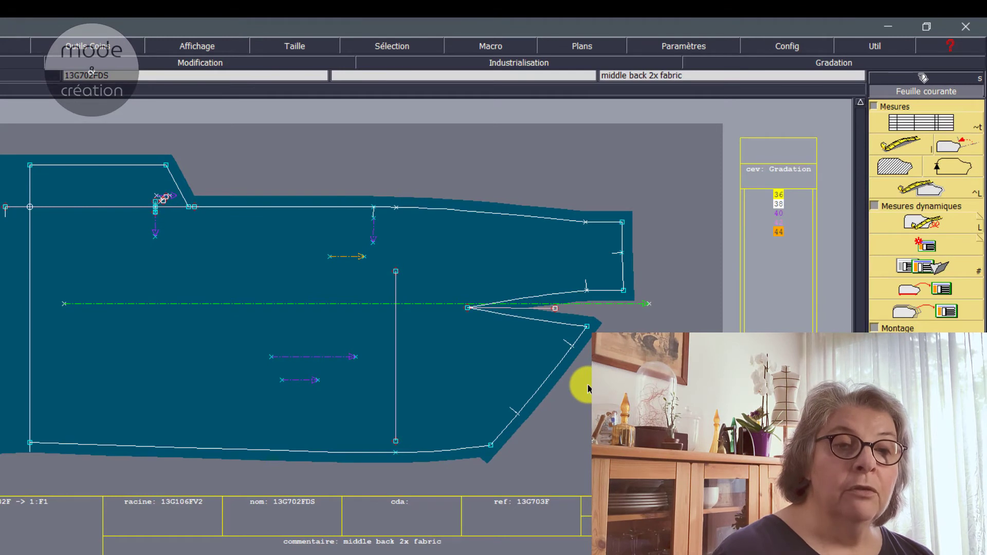
key(j)
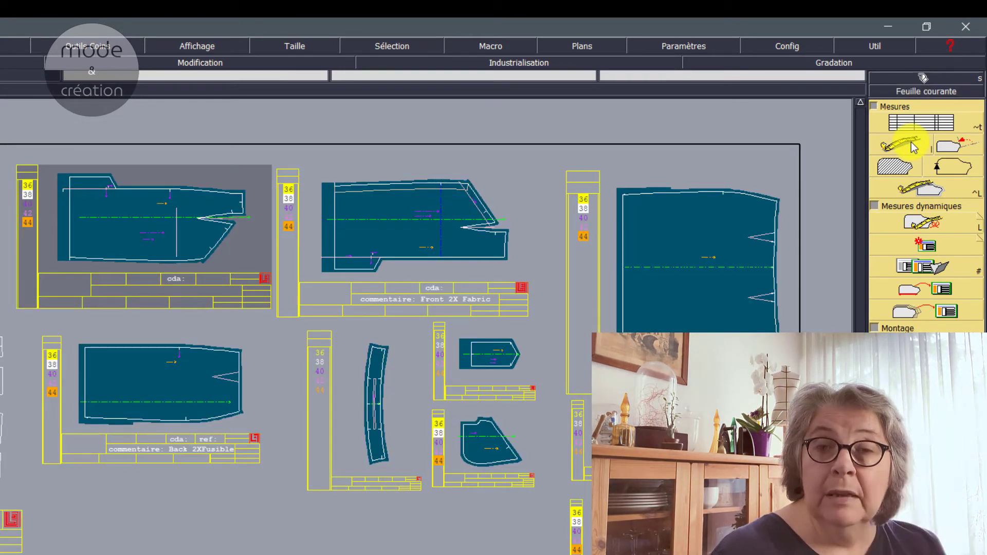
key(Home)
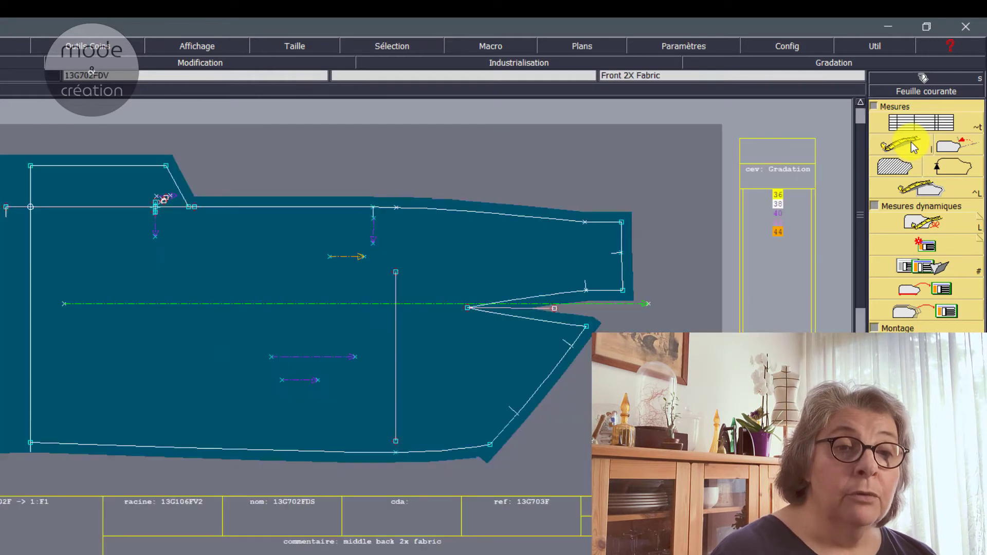
Measure the middle back piece's centre back edge from the vent to the waist with Longueur, and display the measurement table.
click(911, 142)
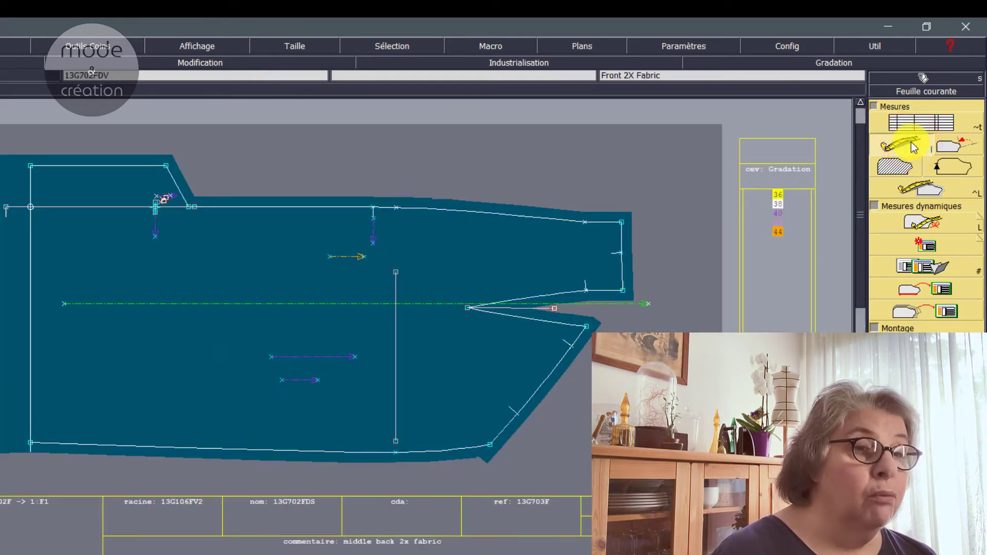
click(190, 207)
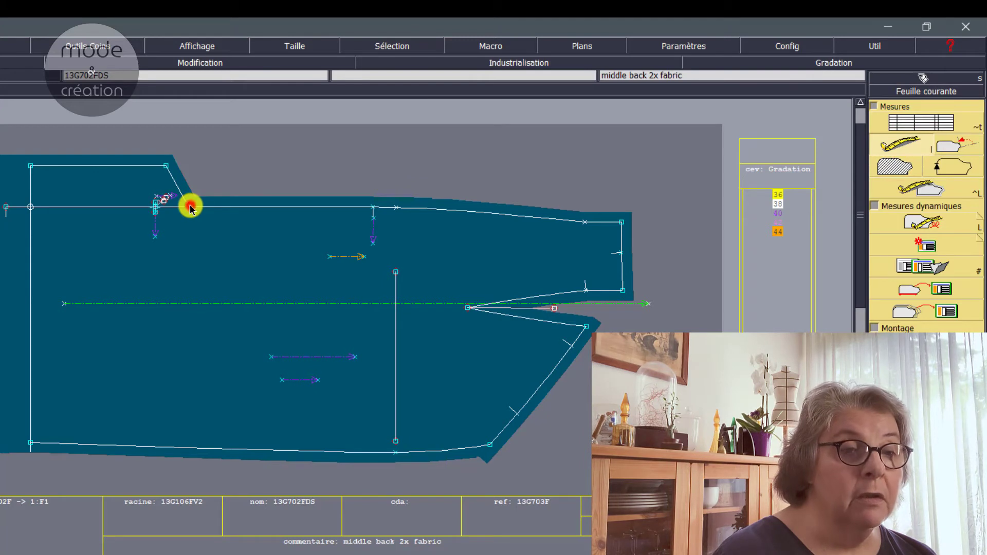
click(623, 221)
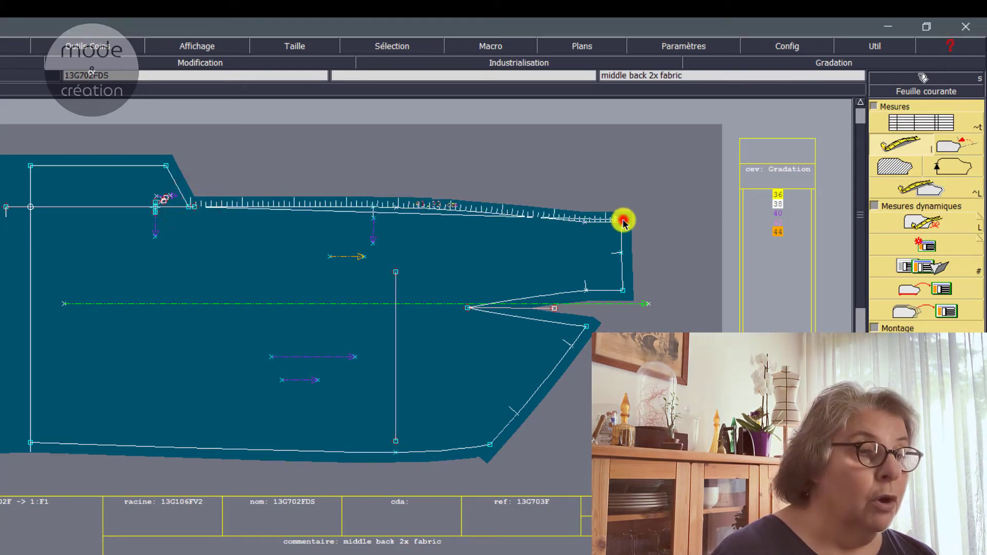
click(904, 121)
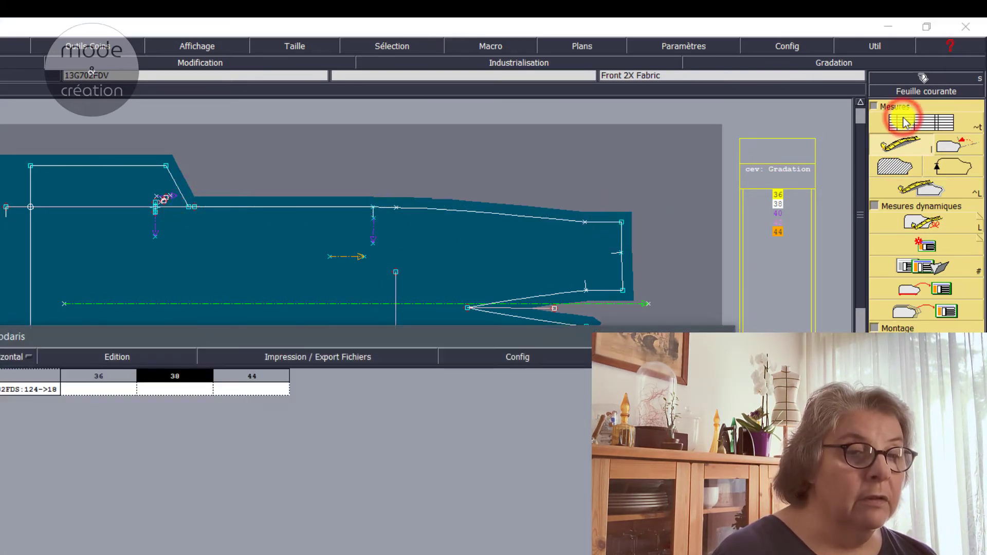
Configure the measurement table to list the longueur, dx and dy values of each measurement.
click(524, 359)
click(479, 373)
click(478, 357)
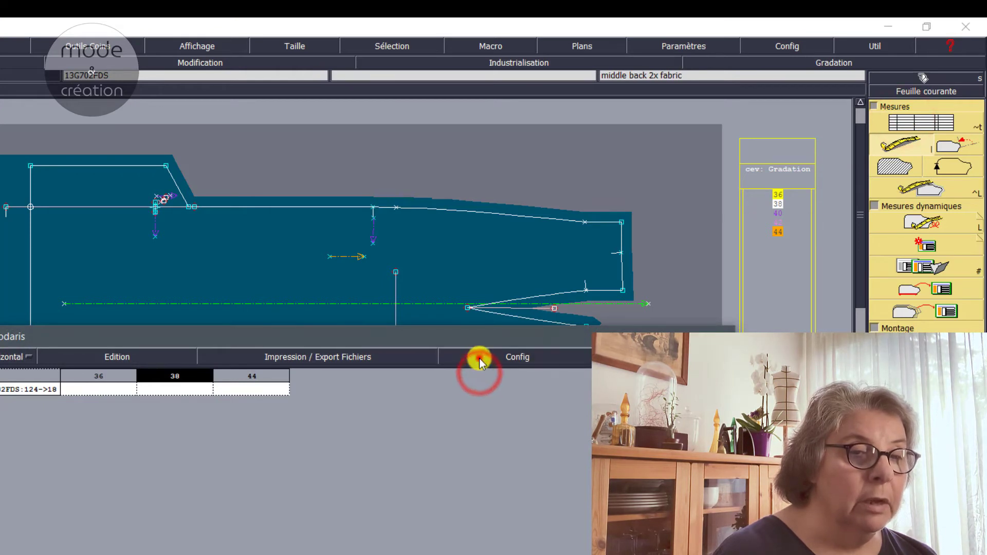
click(468, 387)
click(483, 362)
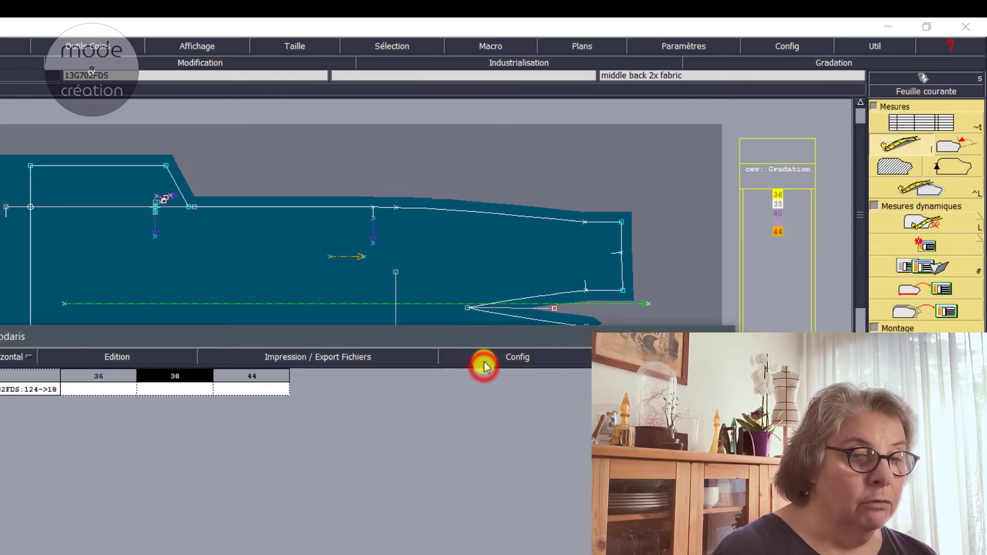
click(468, 397)
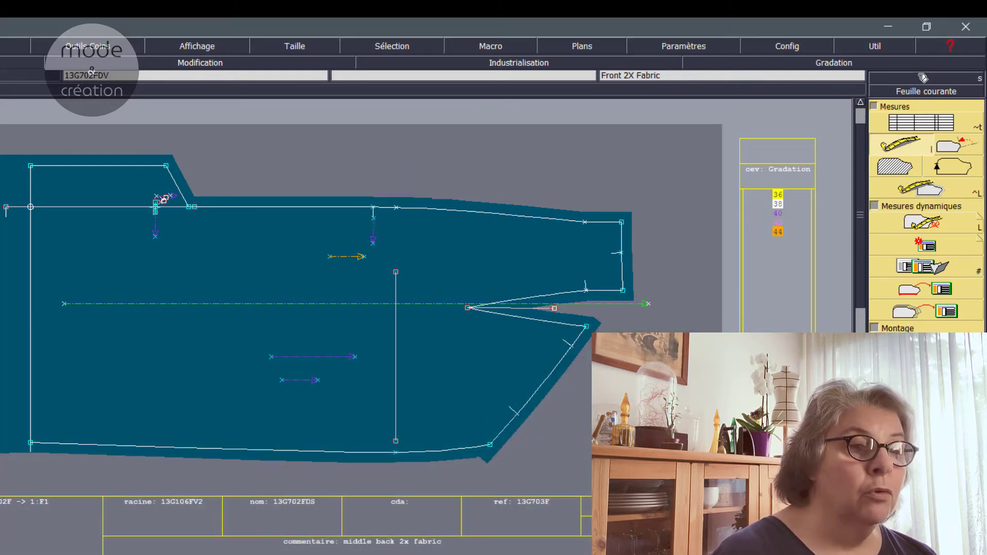
Measure the middle back piece's side edge from the hem to the pocket corner, and review it in the measurement table before putting the table away.
click(903, 150)
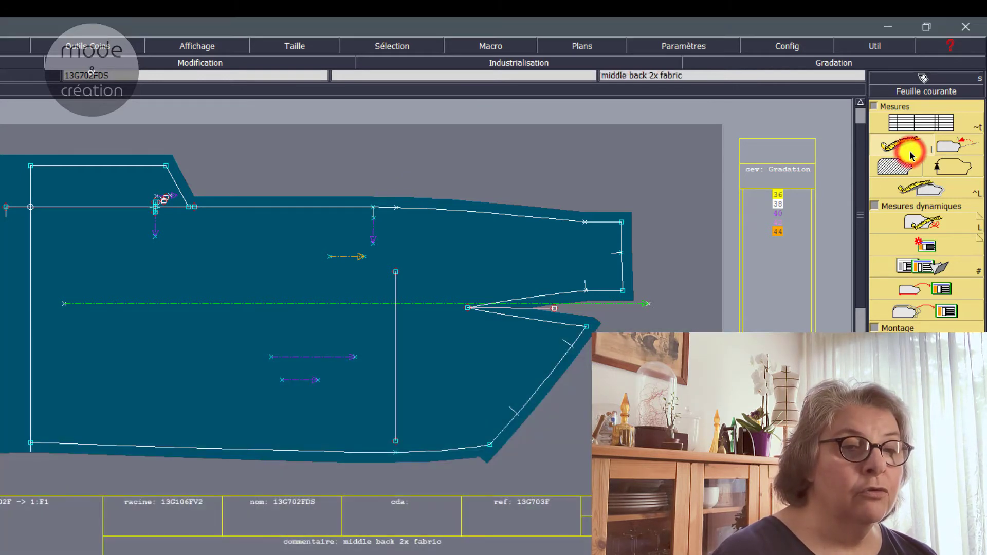
click(31, 442)
click(490, 445)
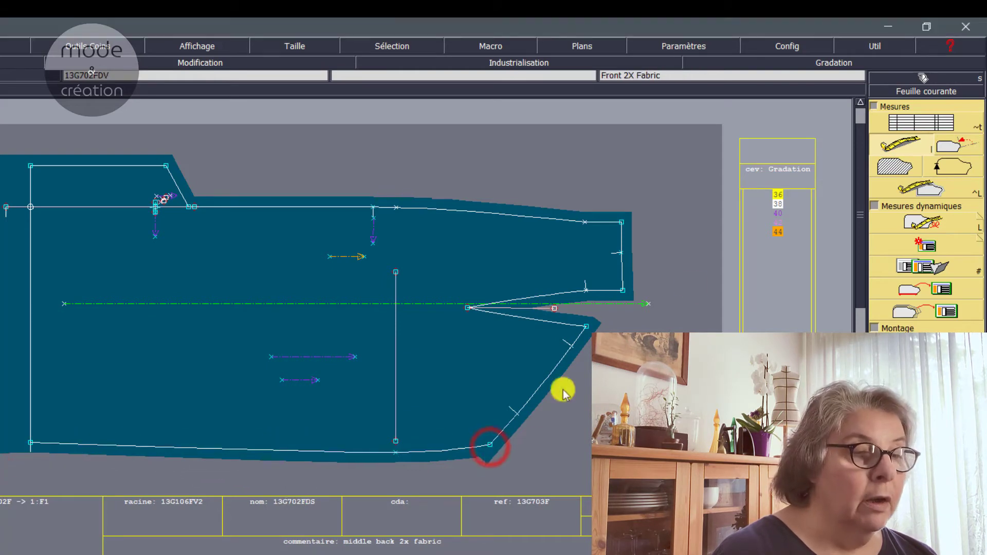
click(897, 123)
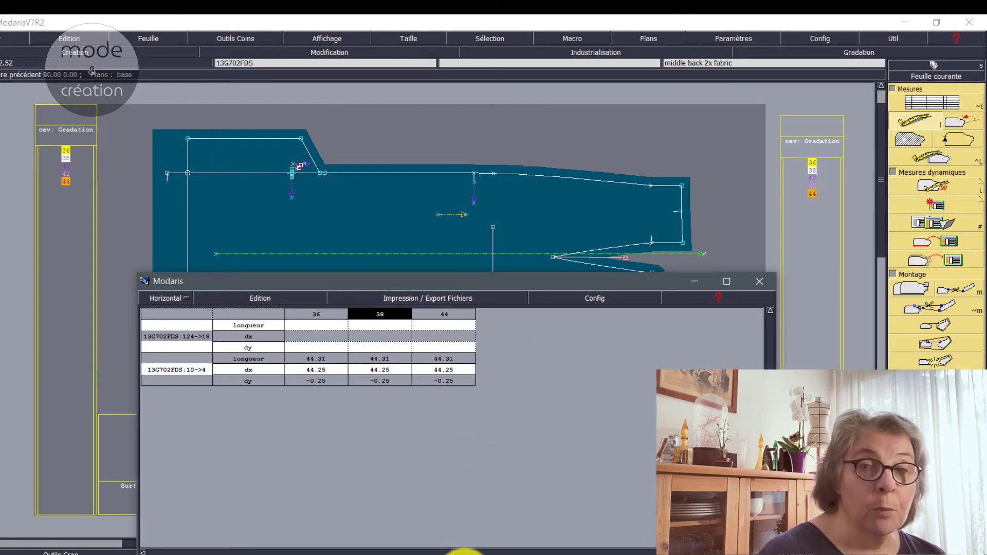
click(466, 554)
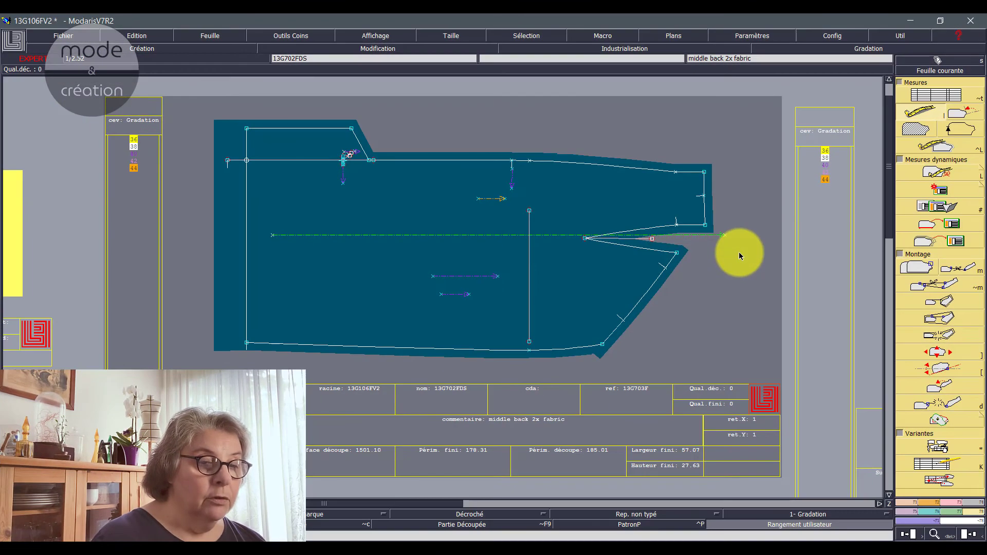
Create a dynamic length measurement with Mesure longueur on the middle back piece, from the hem to the vent's upper end, using the measurement names list.
click(923, 70)
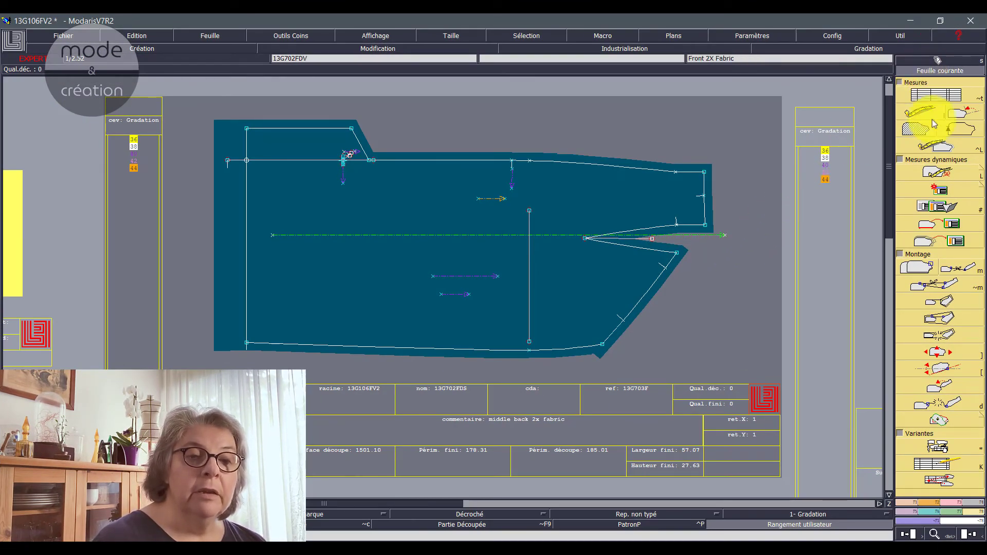
click(937, 173)
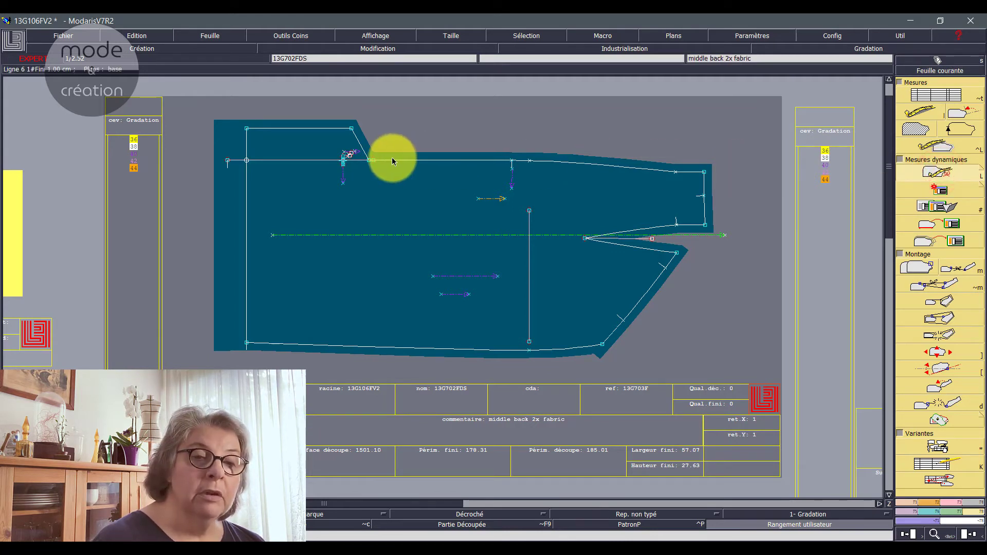
click(247, 162)
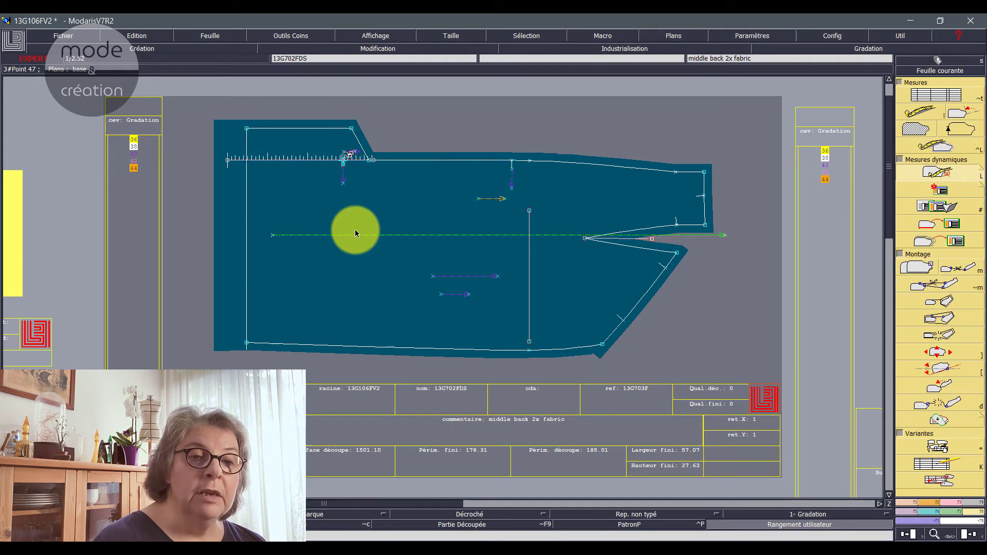
click(374, 161)
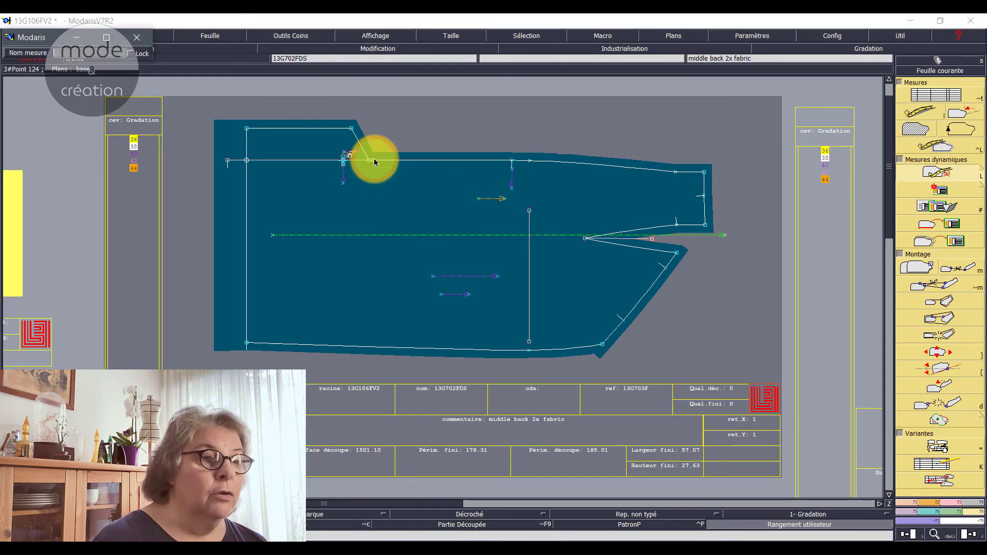
click(86, 57)
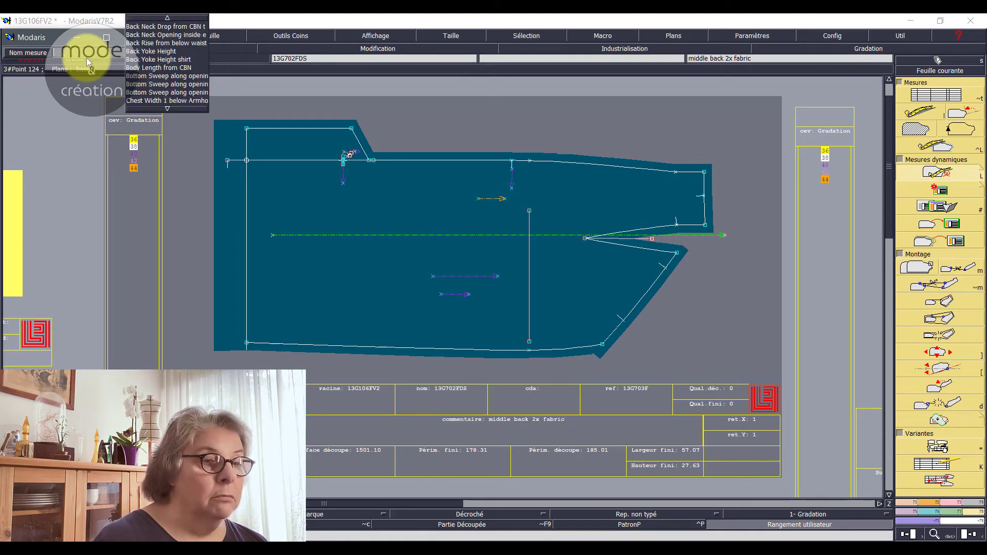
click(151, 78)
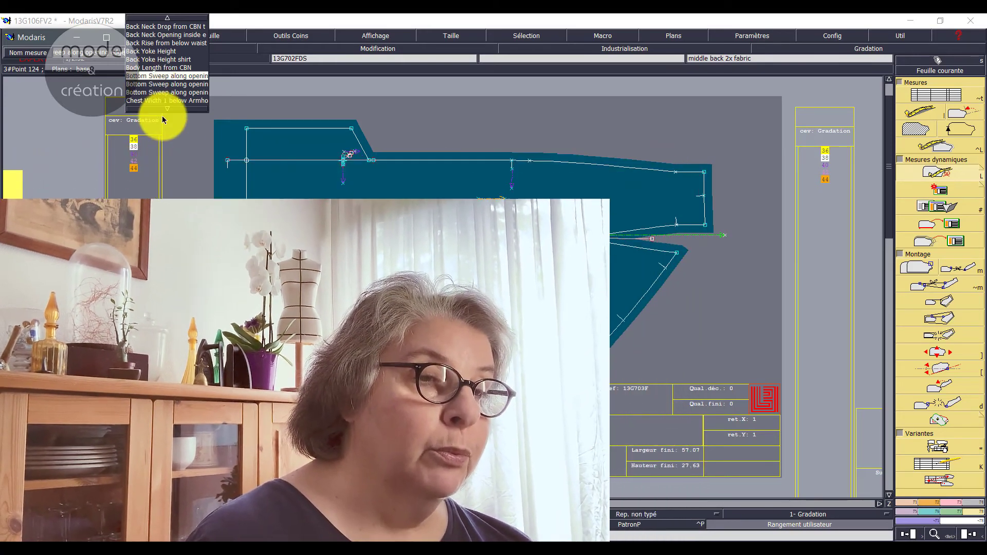
click(163, 119)
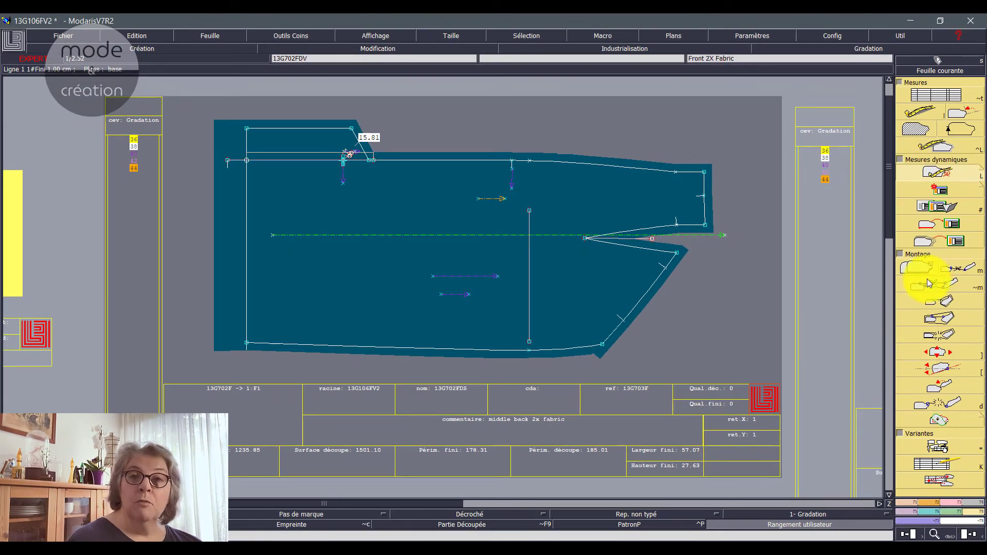
Switch the functions to text labels and assemble the pocket bottom onto the Front 2X Fabric piece along its slanted pocket edge with Montage.
key(space)
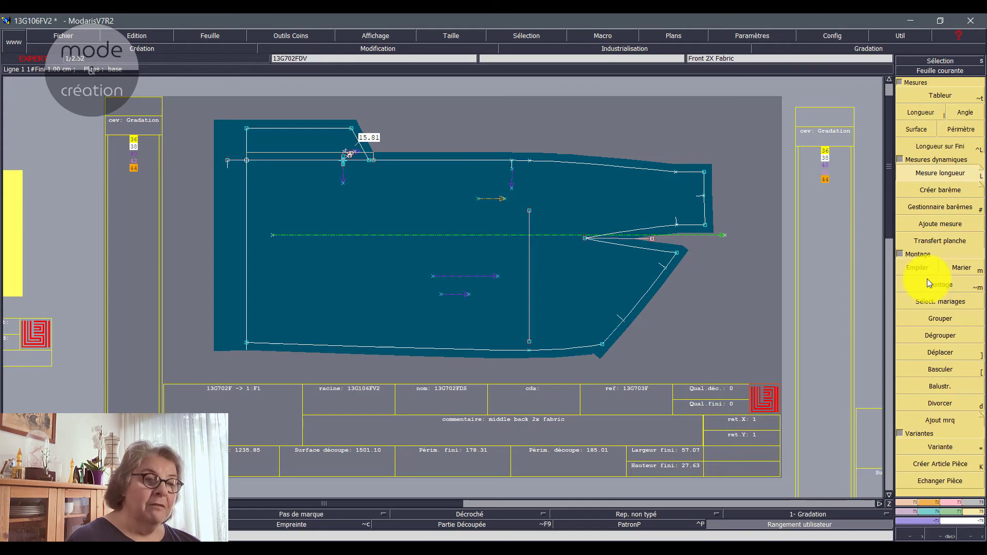
click(927, 285)
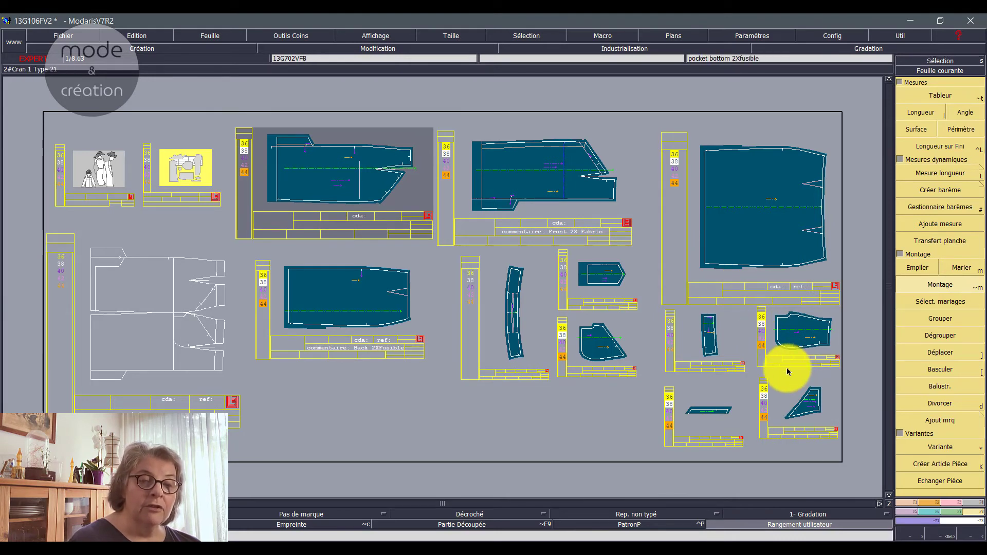
click(600, 326)
click(623, 358)
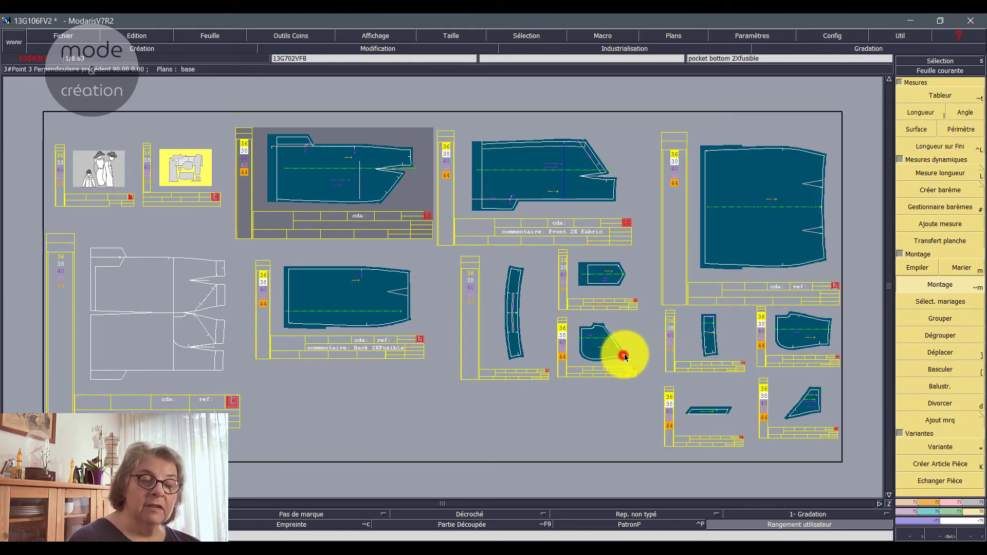
click(588, 142)
click(605, 172)
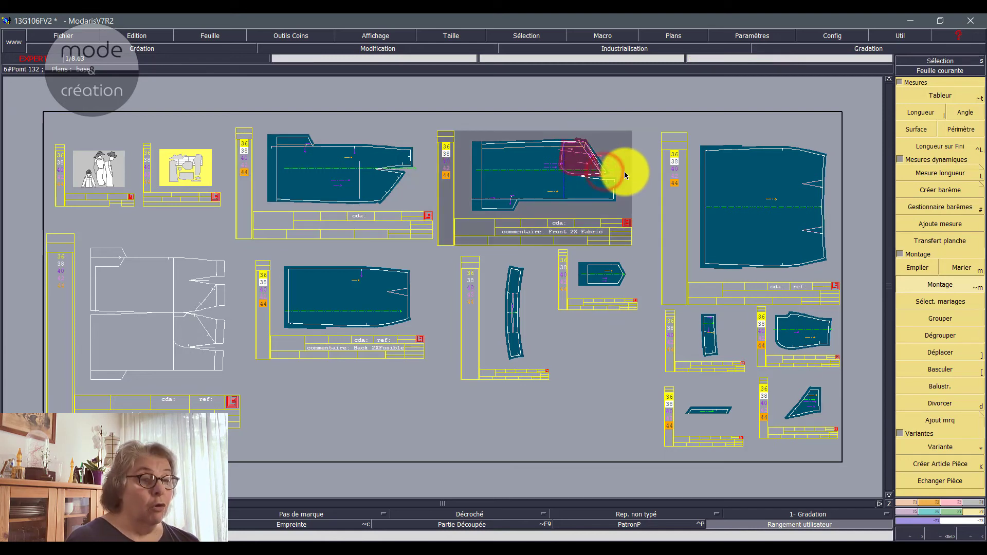
key(Return)
drag(524, 112, 620, 226)
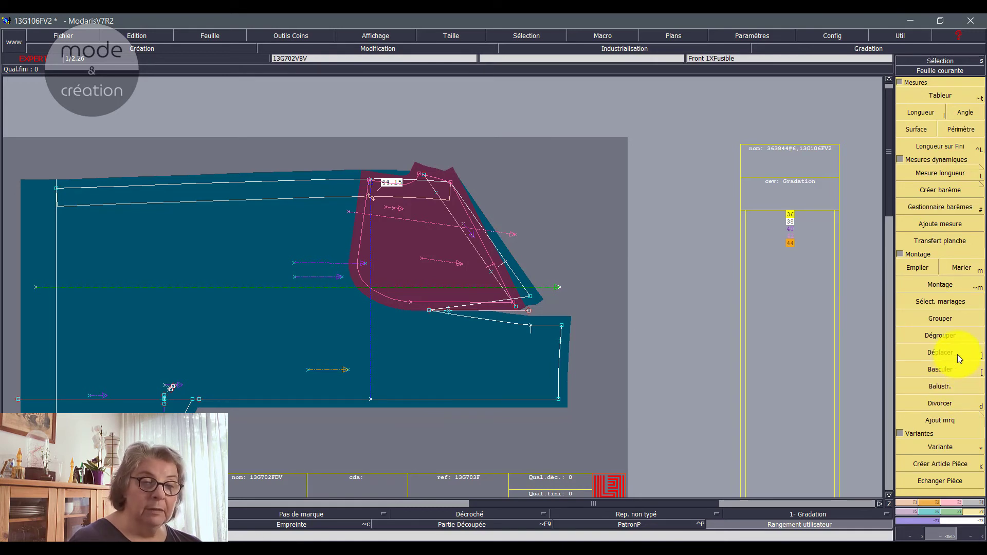
Separate the pocket bottom from the Front 2X Fabric piece with Divorcer, and view all the sheets together.
click(954, 403)
click(456, 282)
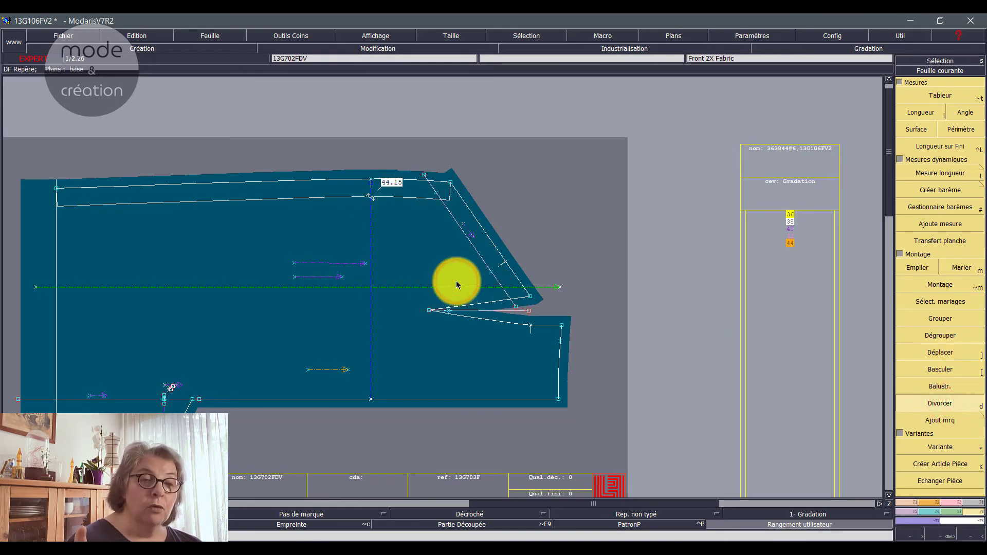
key(j)
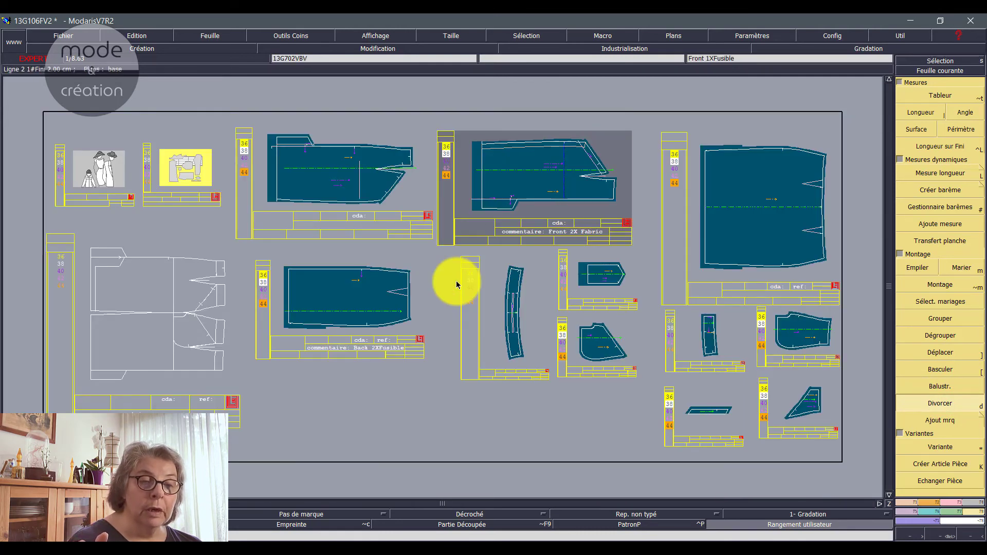
Display the piece list of variant 13G702F with the Variante function, and close it again.
click(948, 448)
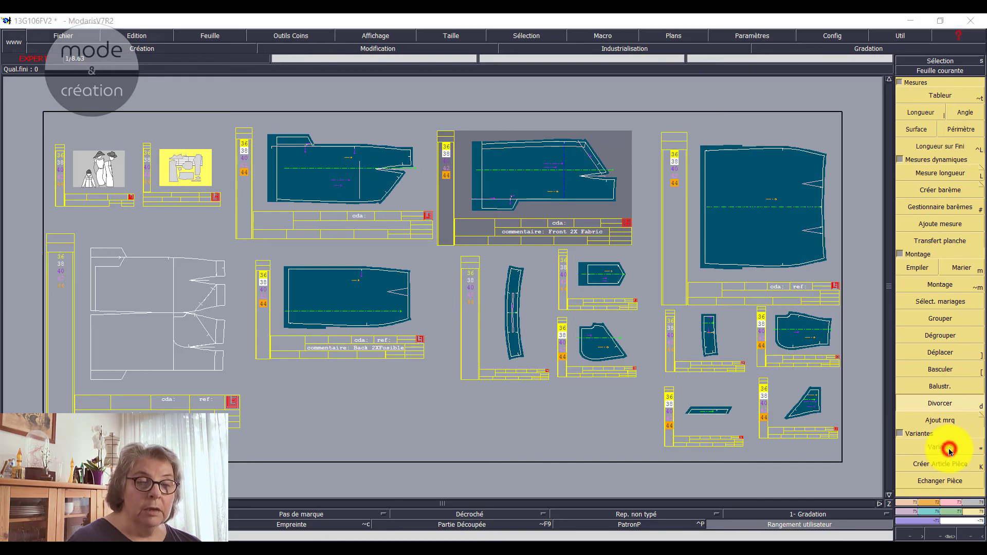
click(176, 175)
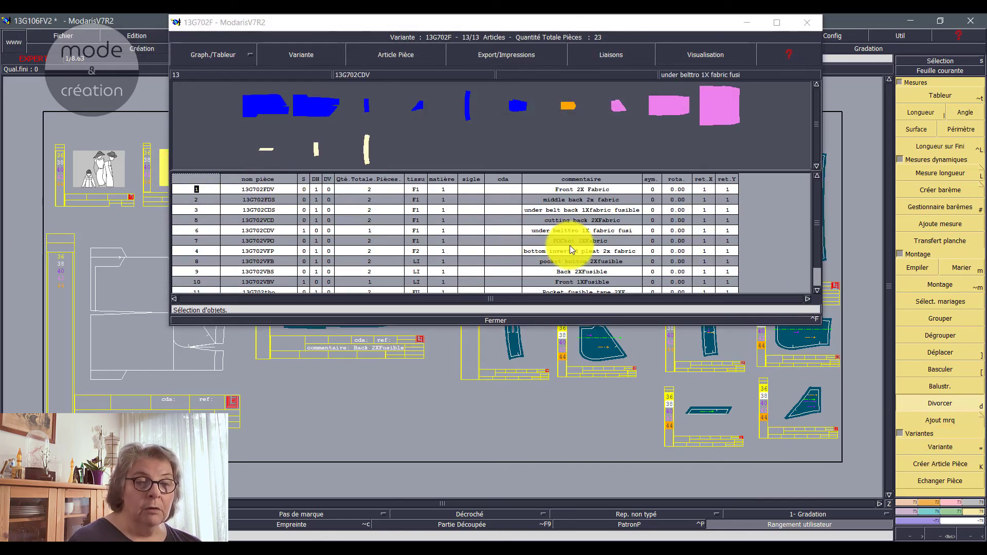
click(480, 321)
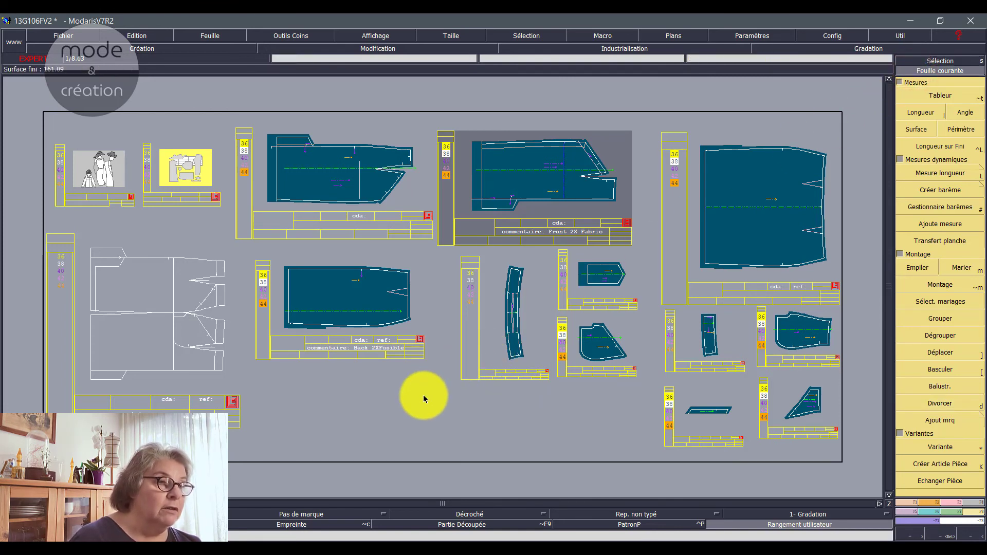
Enlarge the SKIRT model sheet, leaf through the variant, piece and base pattern sheets, and show all the sheets together again.
click(106, 178)
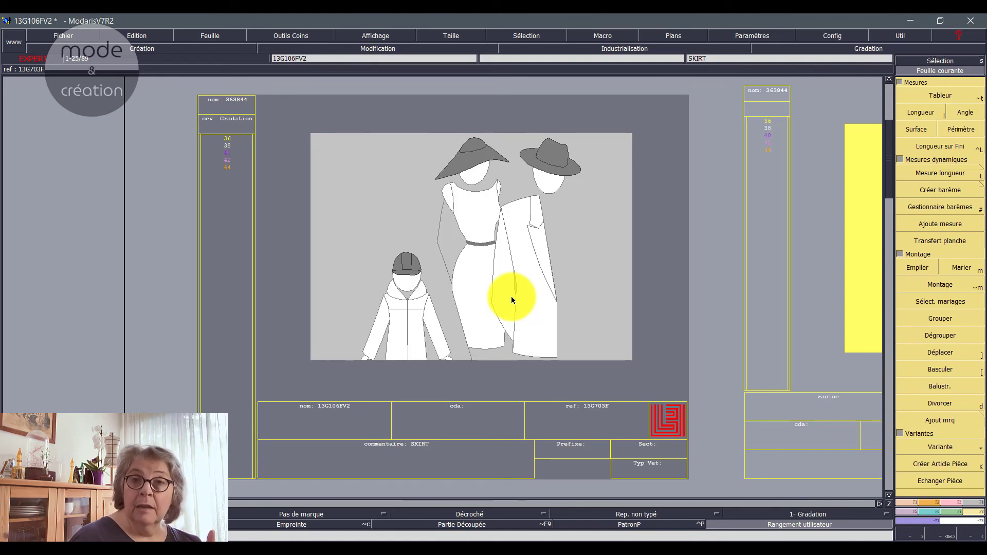
key(Page_Down)
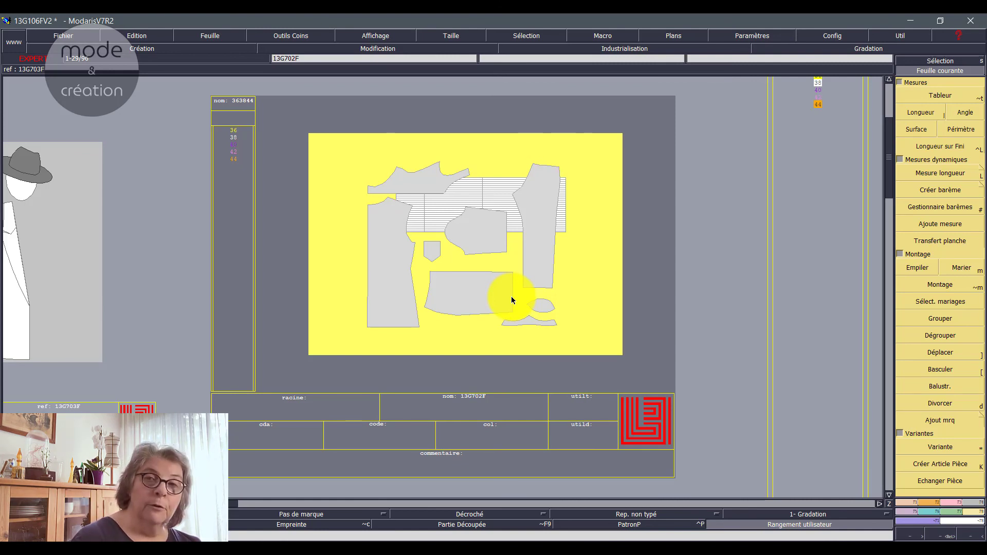
scroll(511, 296, down, 5)
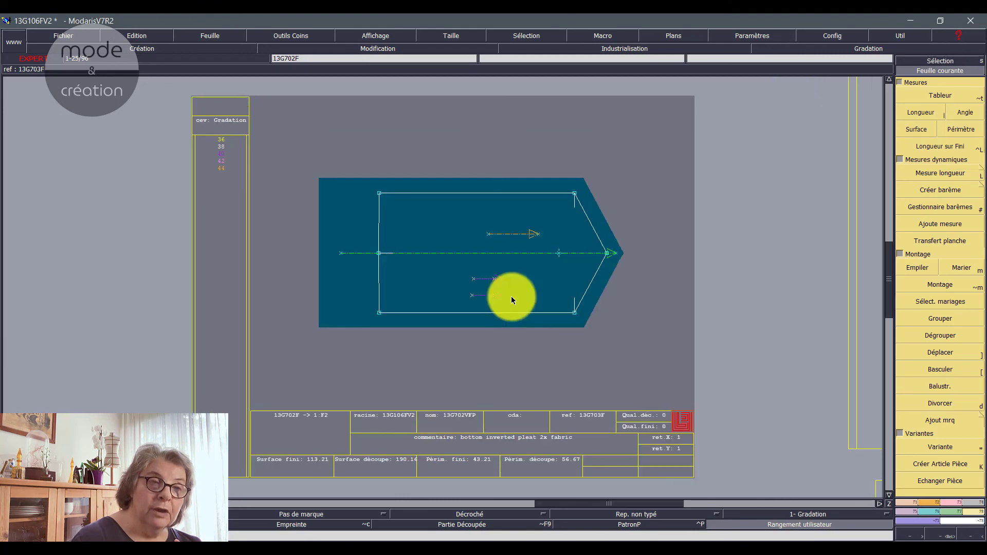
scroll(512, 300, down, 4)
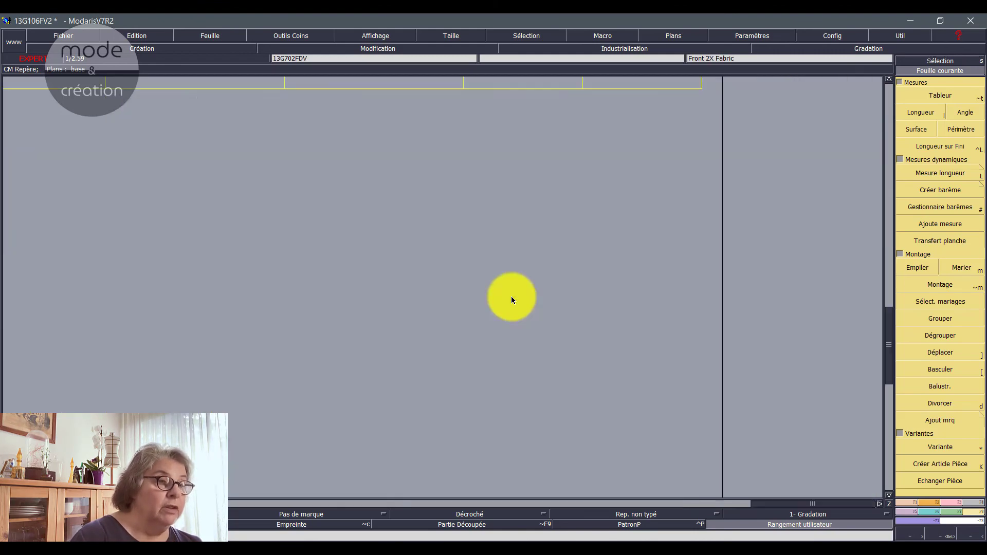
scroll(512, 300, down, 2)
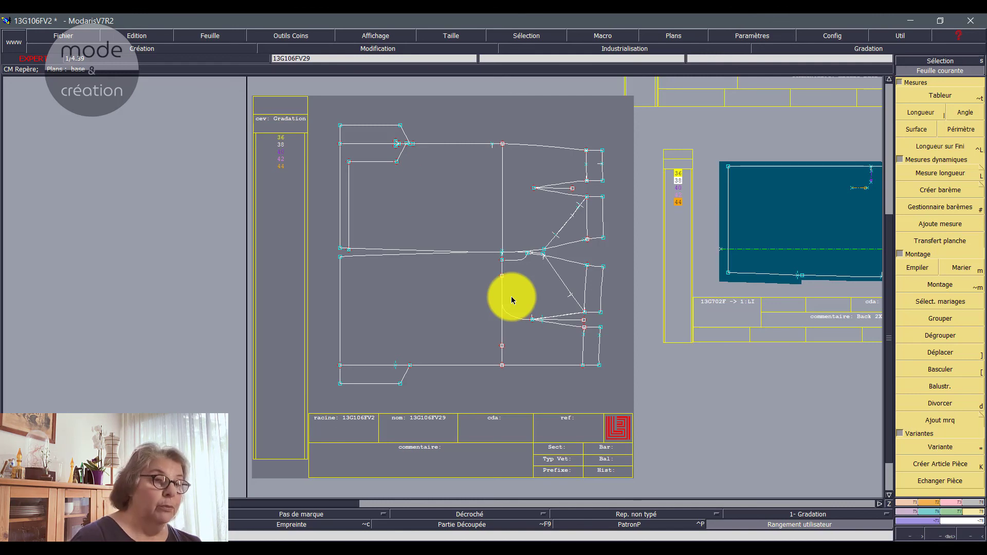
key(j)
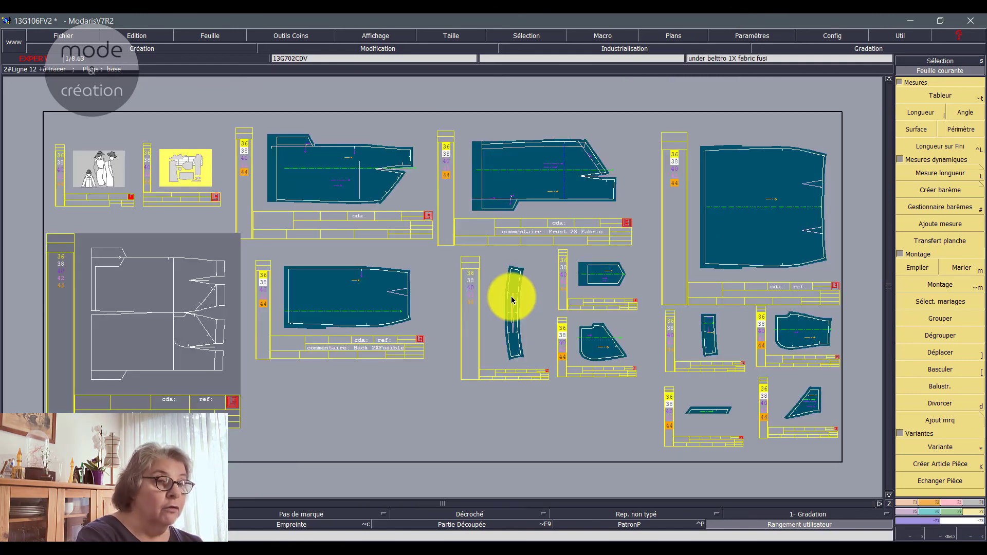